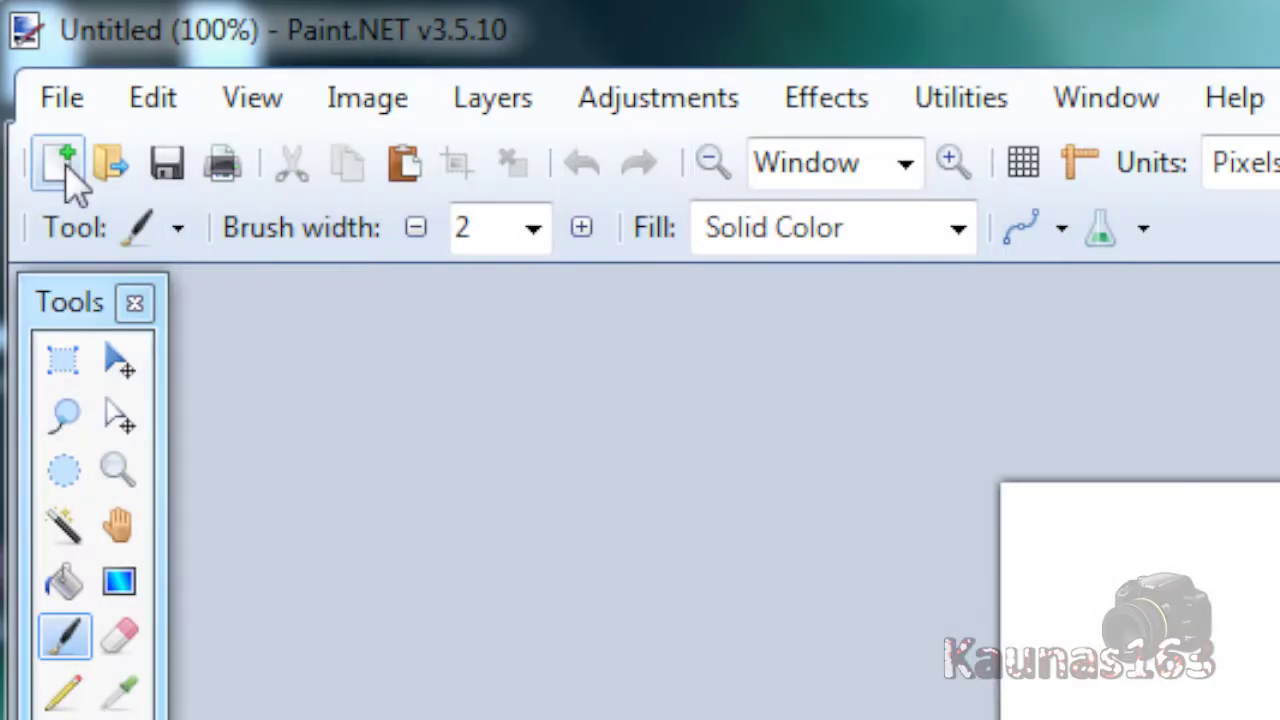
# - Create a new blank 1920 × 1080 pixel image
pyautogui.click(20, 49)
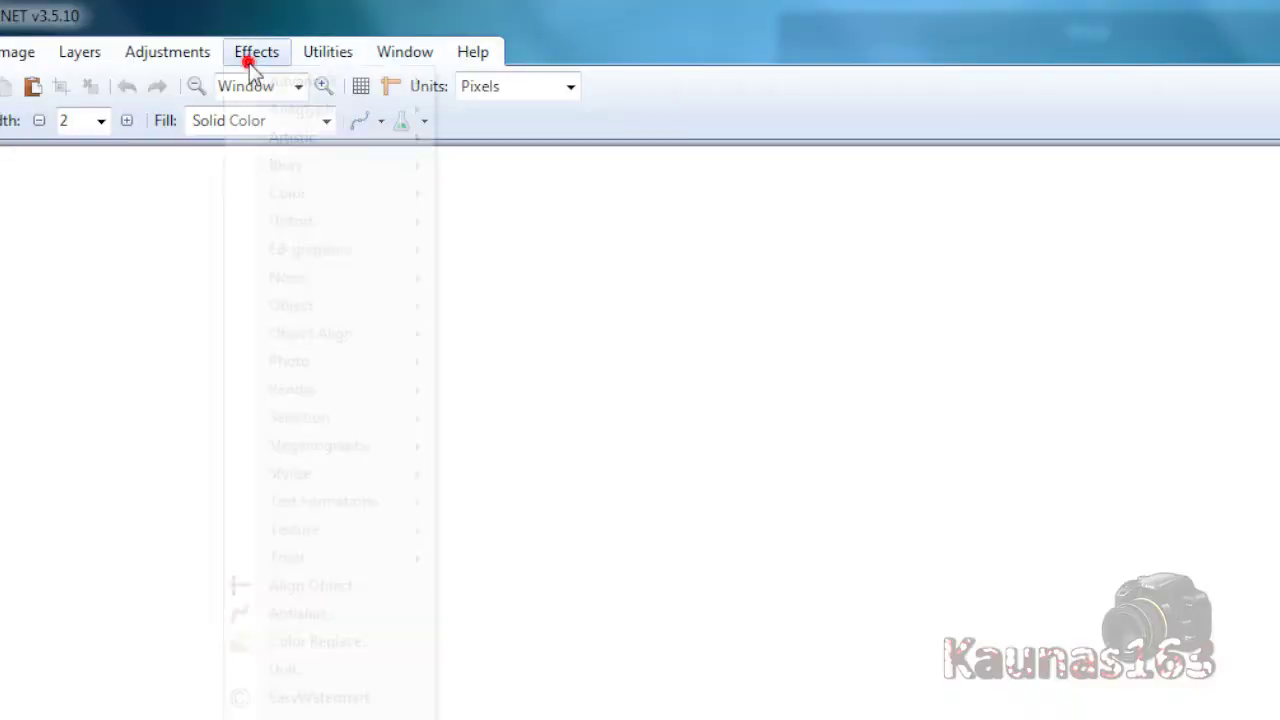
# - Render grey Clouds over the canvas at scale 408 with roughness 0.30
pyautogui.click(288, 398)
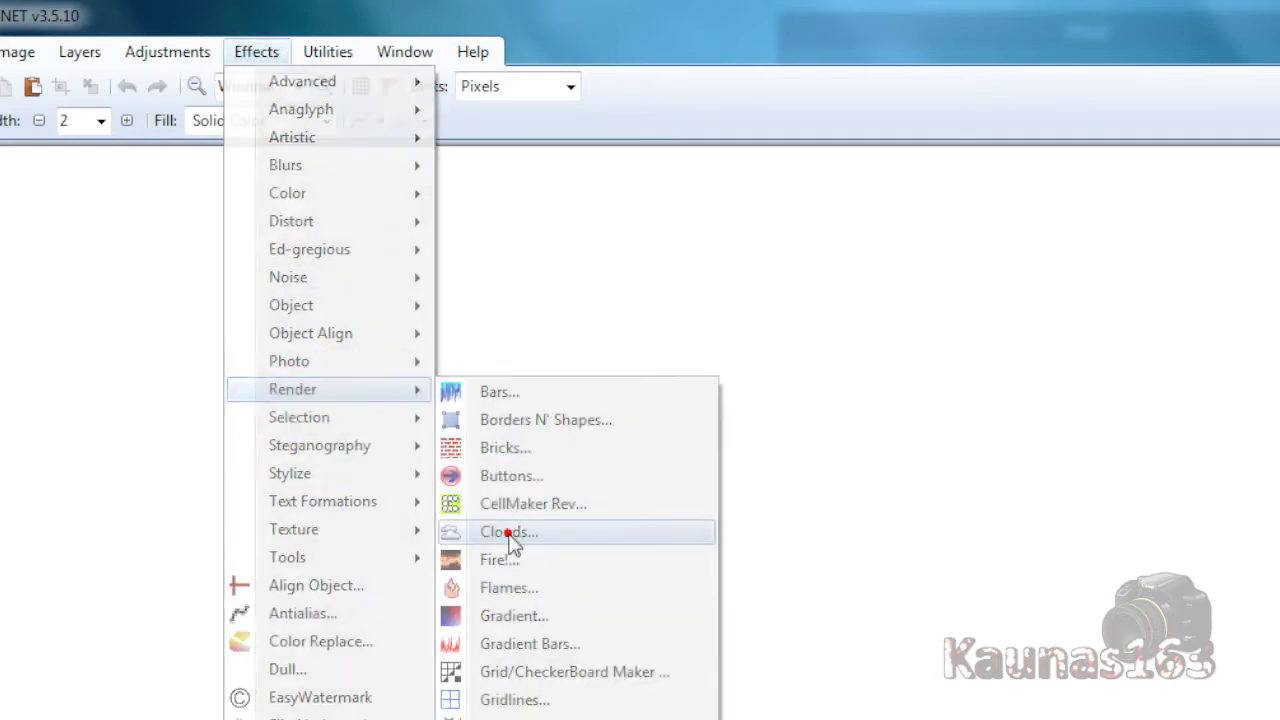
pyautogui.click(638, 531)
pyautogui.write('408')
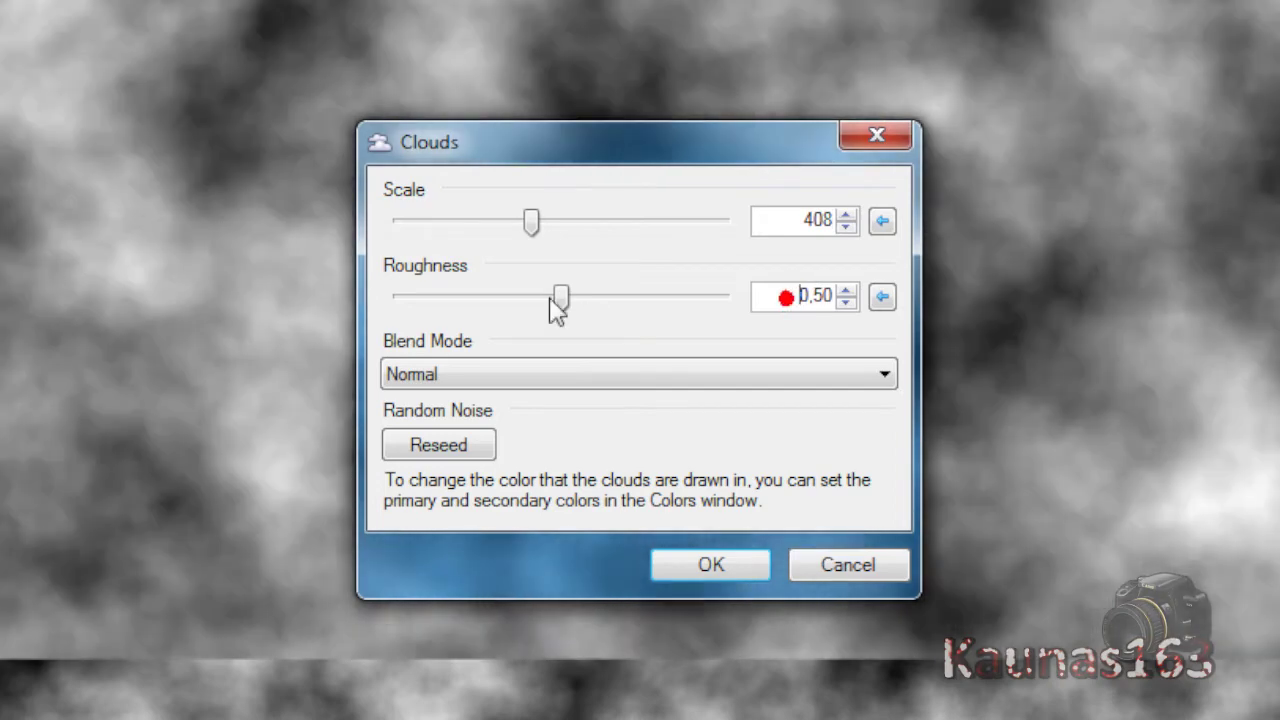
pyautogui.moveTo(558, 300); pyautogui.dragTo(497, 312)
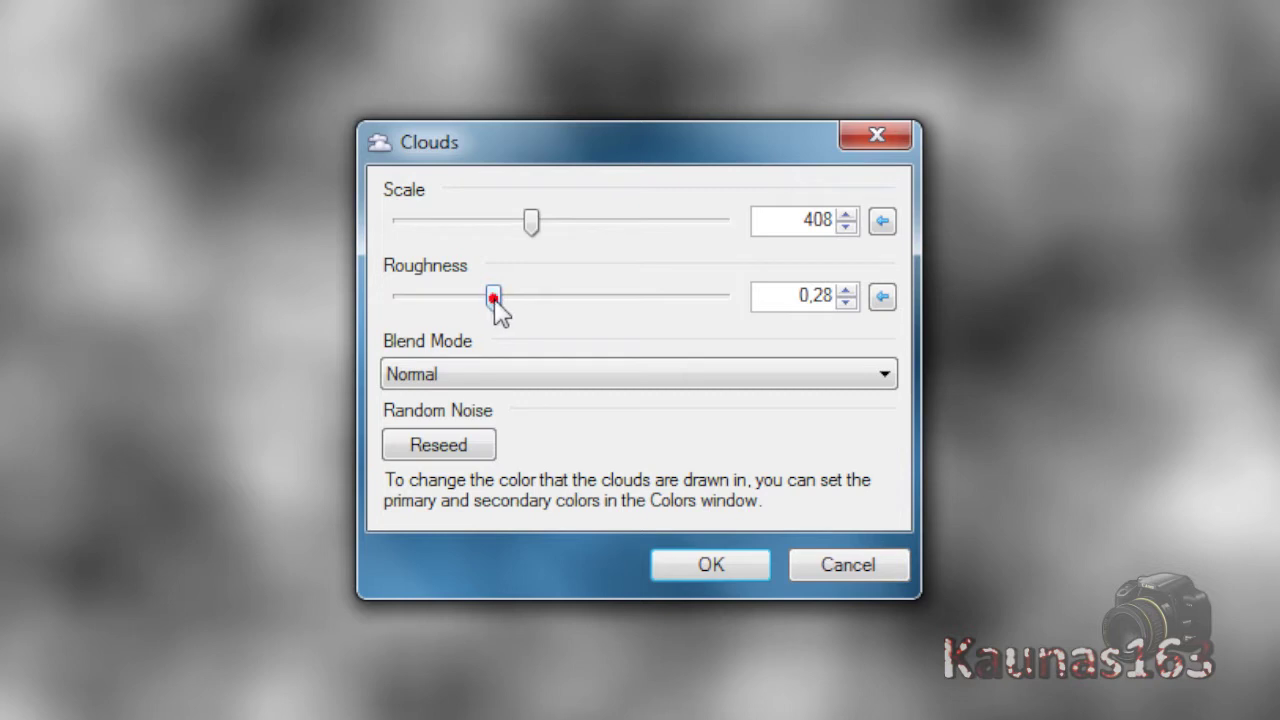
pyautogui.moveTo(494, 300); pyautogui.dragTo(497, 300)
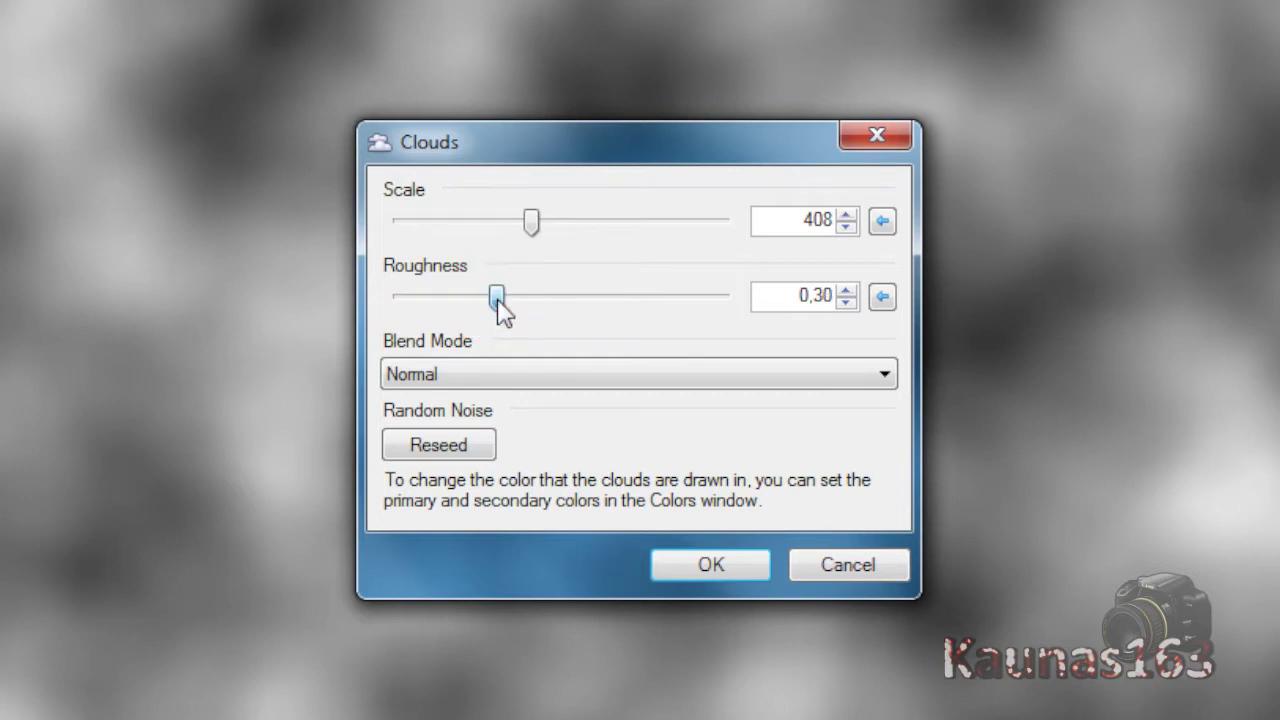
pyautogui.click(690, 568)
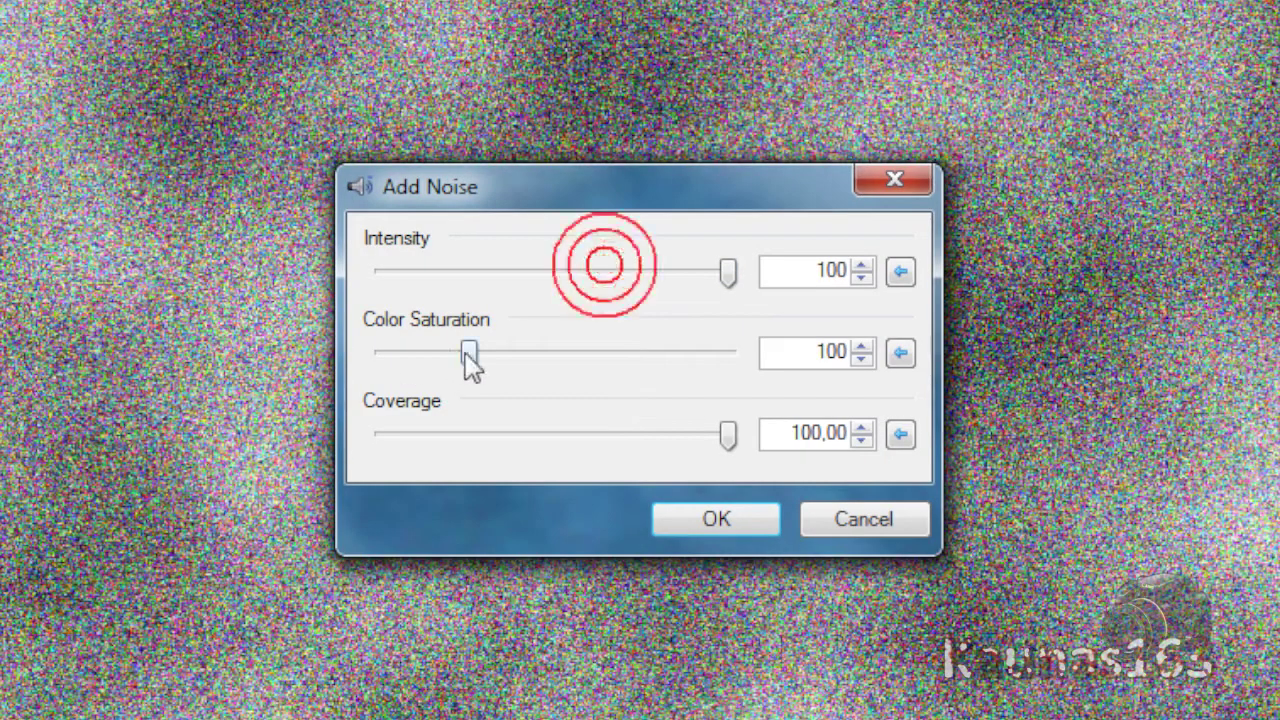
# - Add greyscale noise at intensity 100, coverage 100 and colour saturation 0
pyautogui.moveTo(468, 356); pyautogui.dragTo(194, 360)
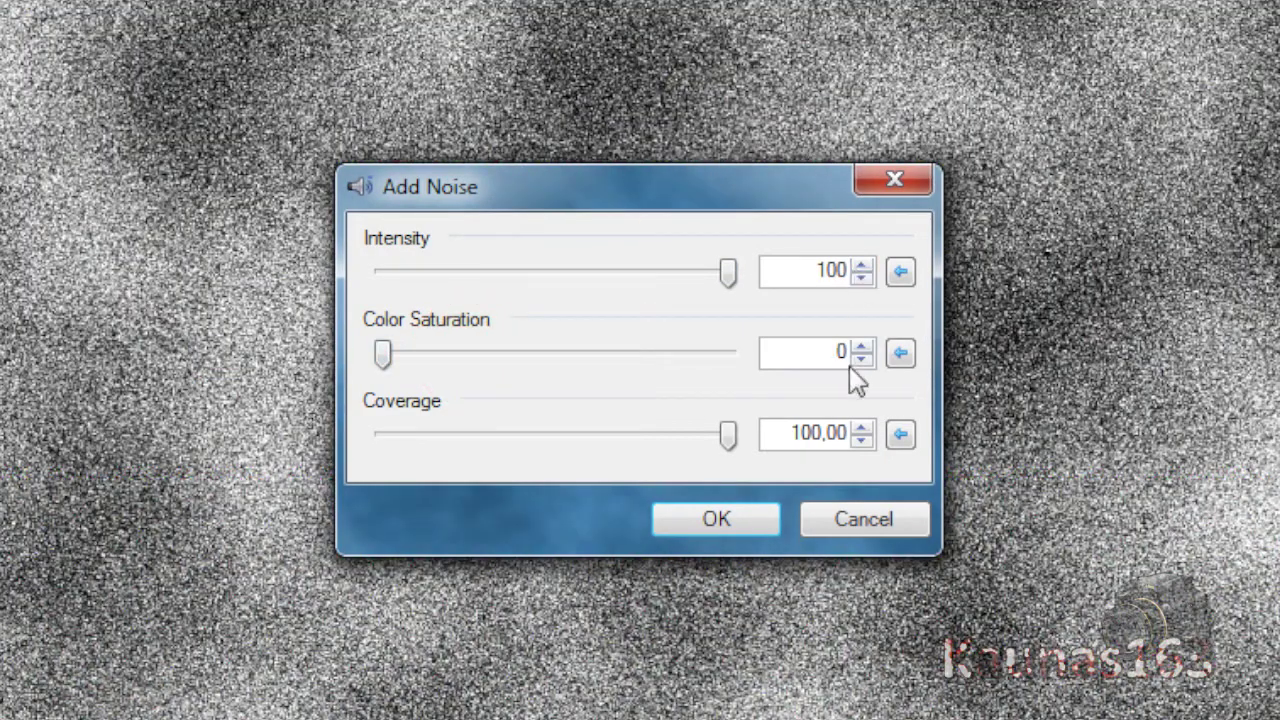
pyautogui.click(757, 517)
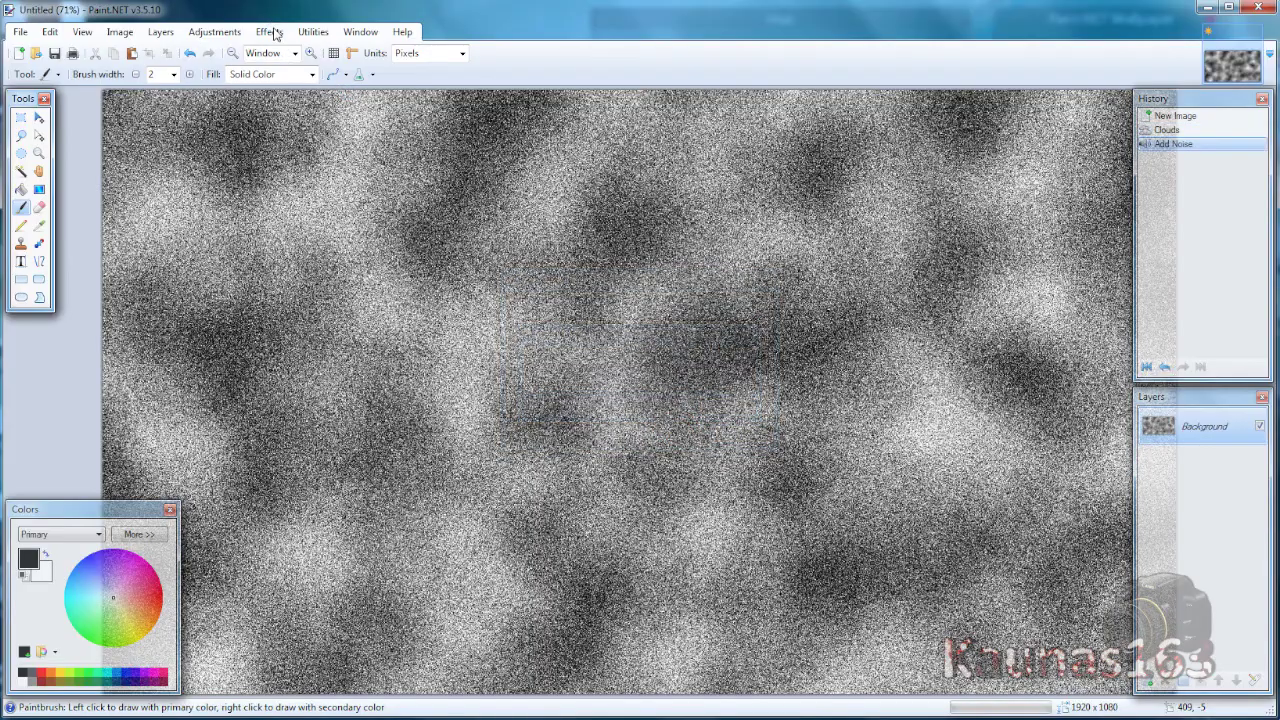
pyautogui.click(276, 33)
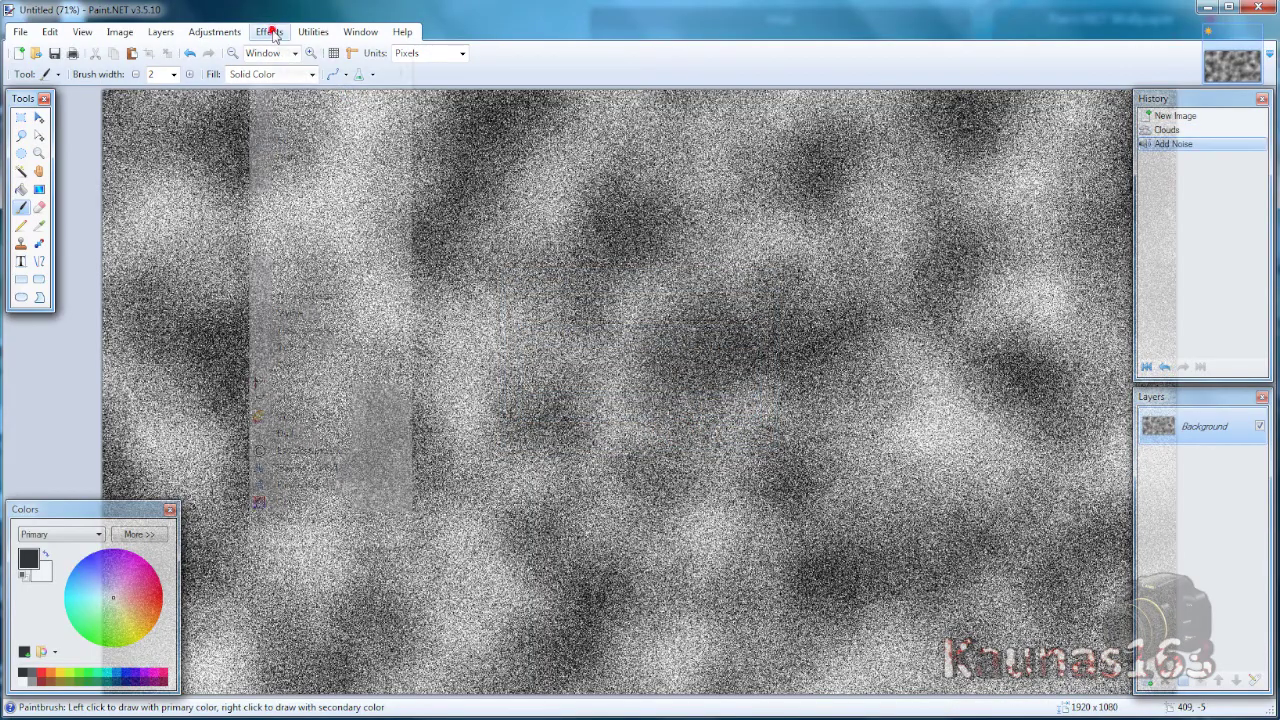
# - Apply a Motion Blur with angle 90 and distance 90 to create vertical streaks
pyautogui.moveTo(285, 134)
pyautogui.click(130, 127)
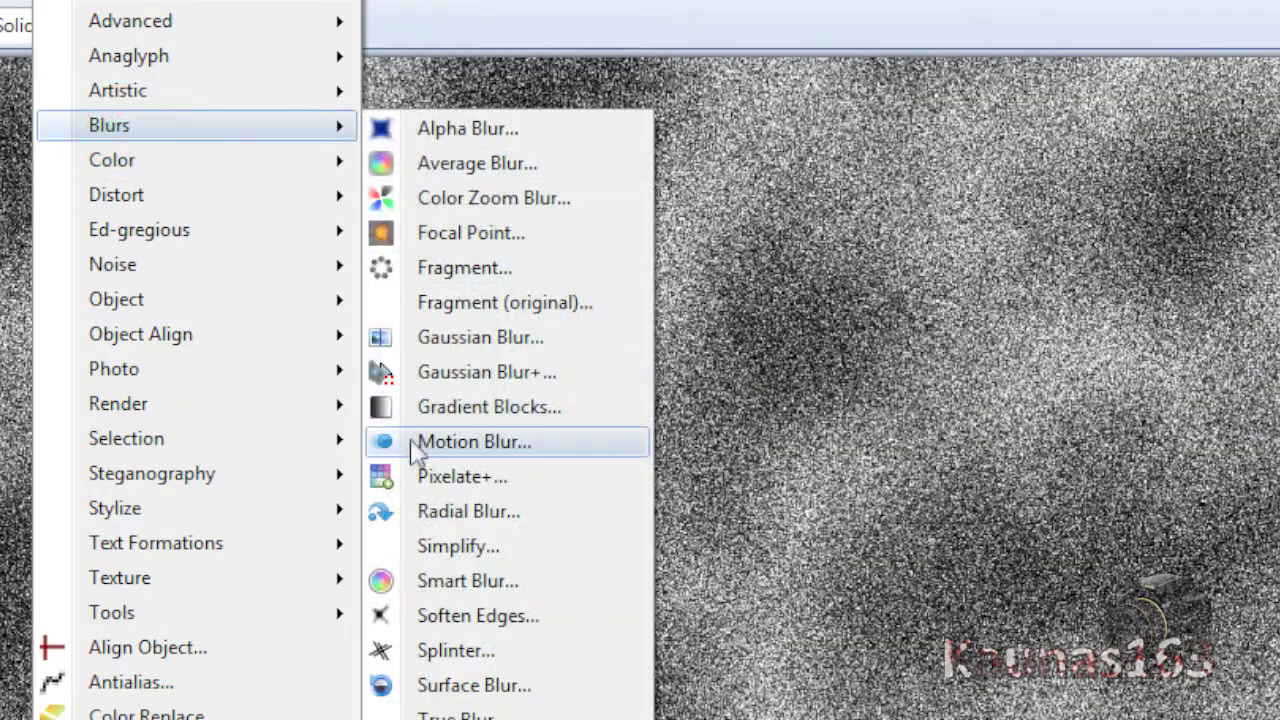
pyautogui.click(460, 442)
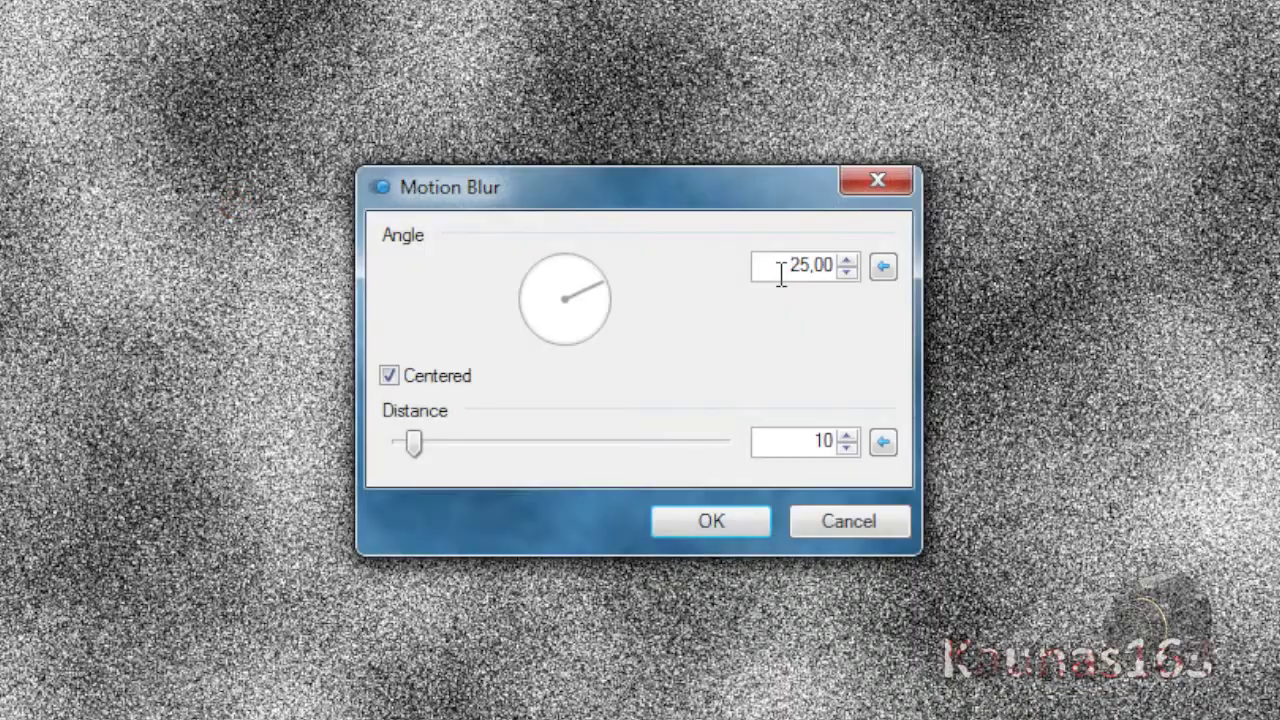
pyautogui.moveTo(786, 275); pyautogui.dragTo(1028, 268)
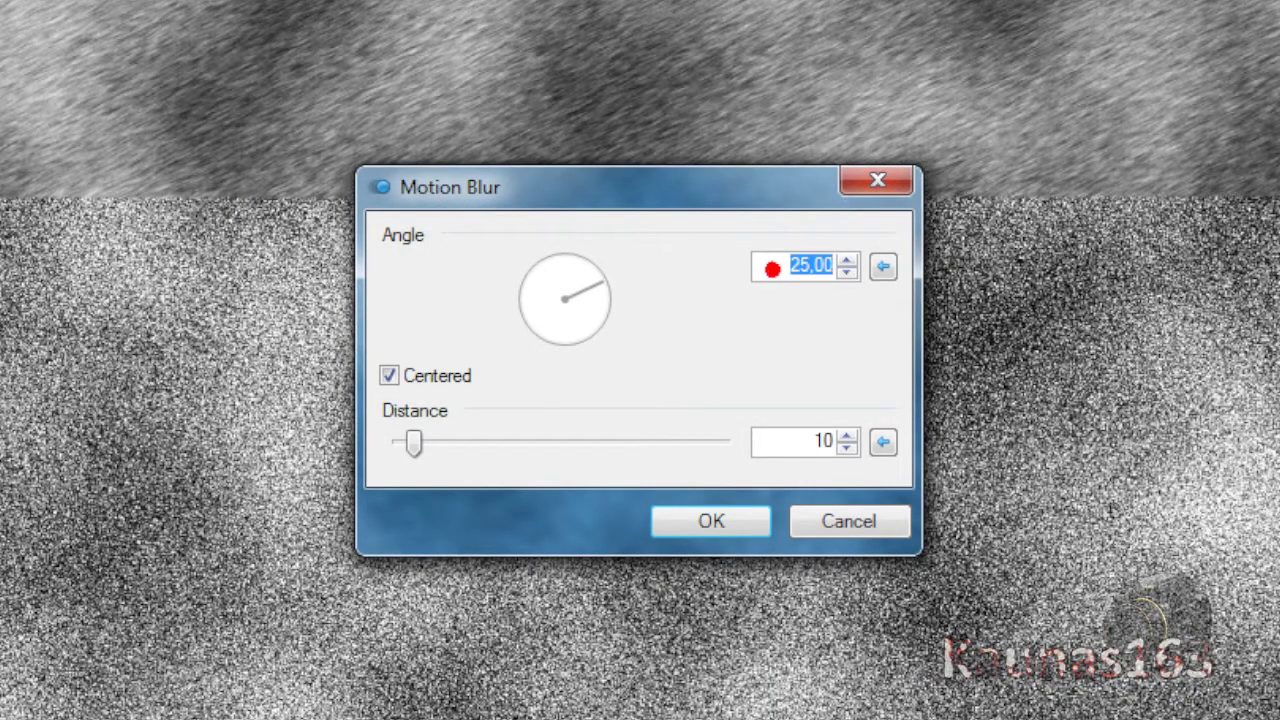
pyautogui.write('90')
pyautogui.doubleClick(790, 443)
pyautogui.write('90')
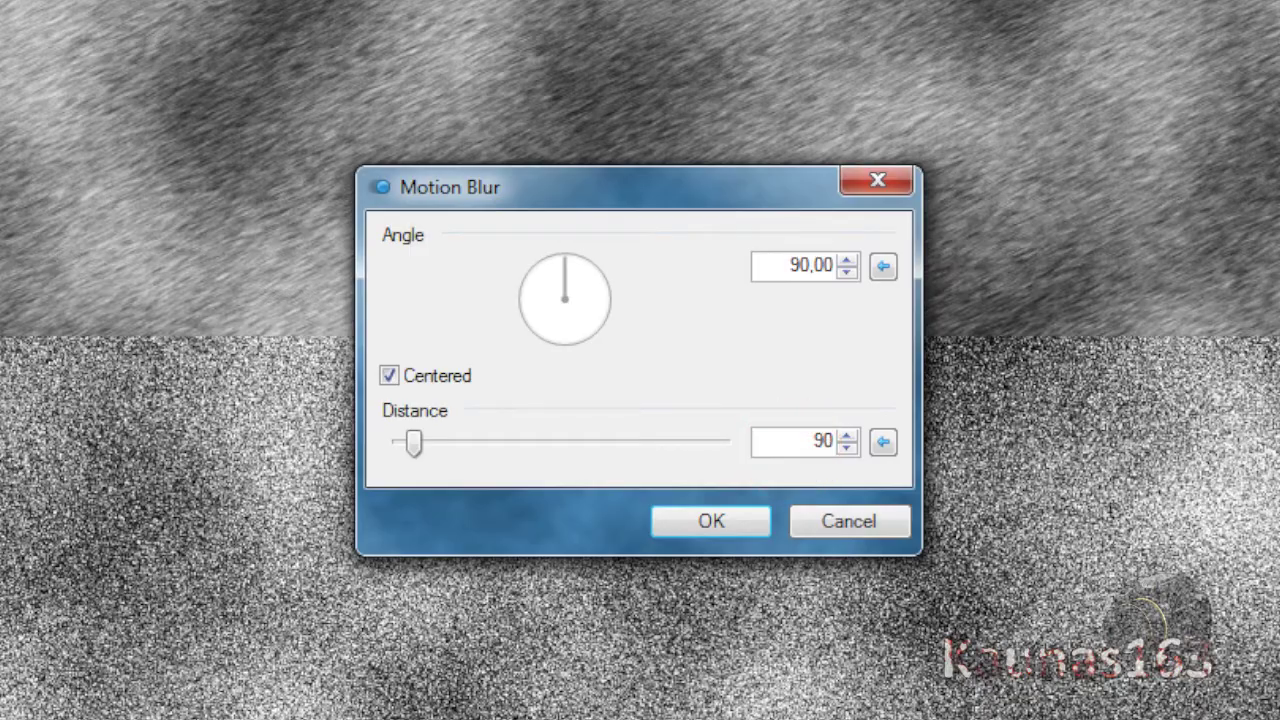
pyautogui.click(711, 528)
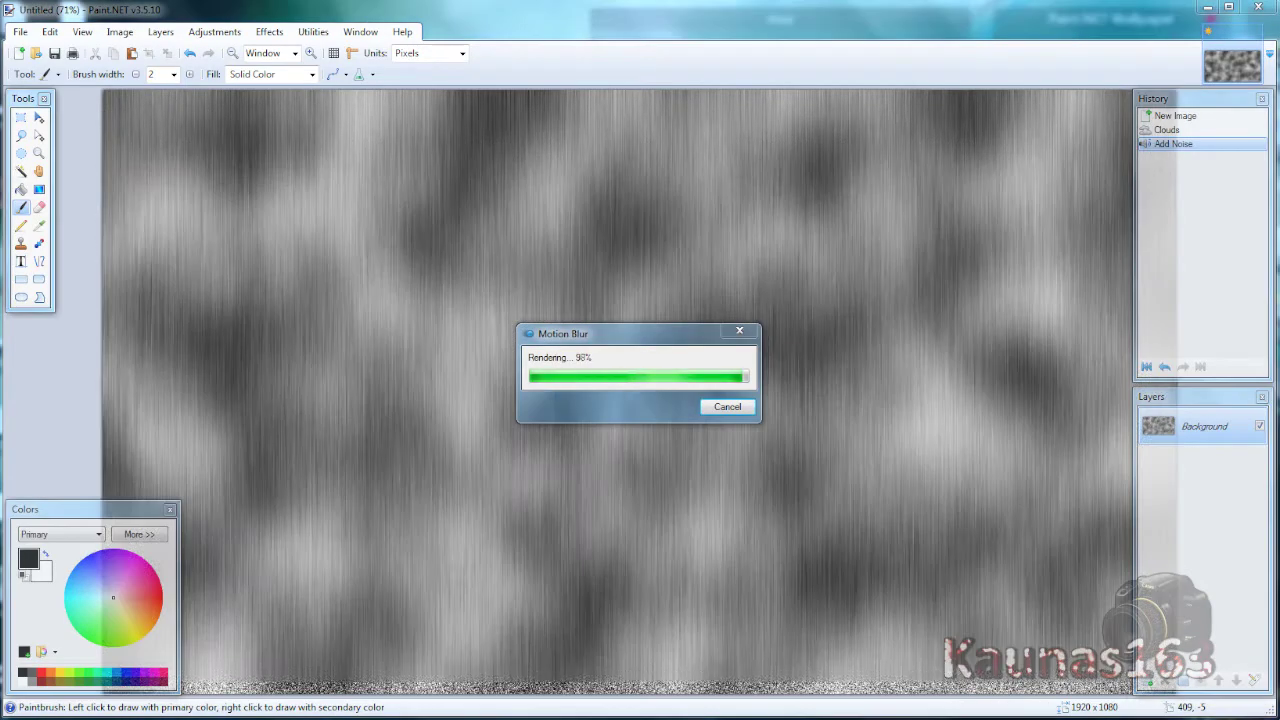
pyautogui.click(270, 32)
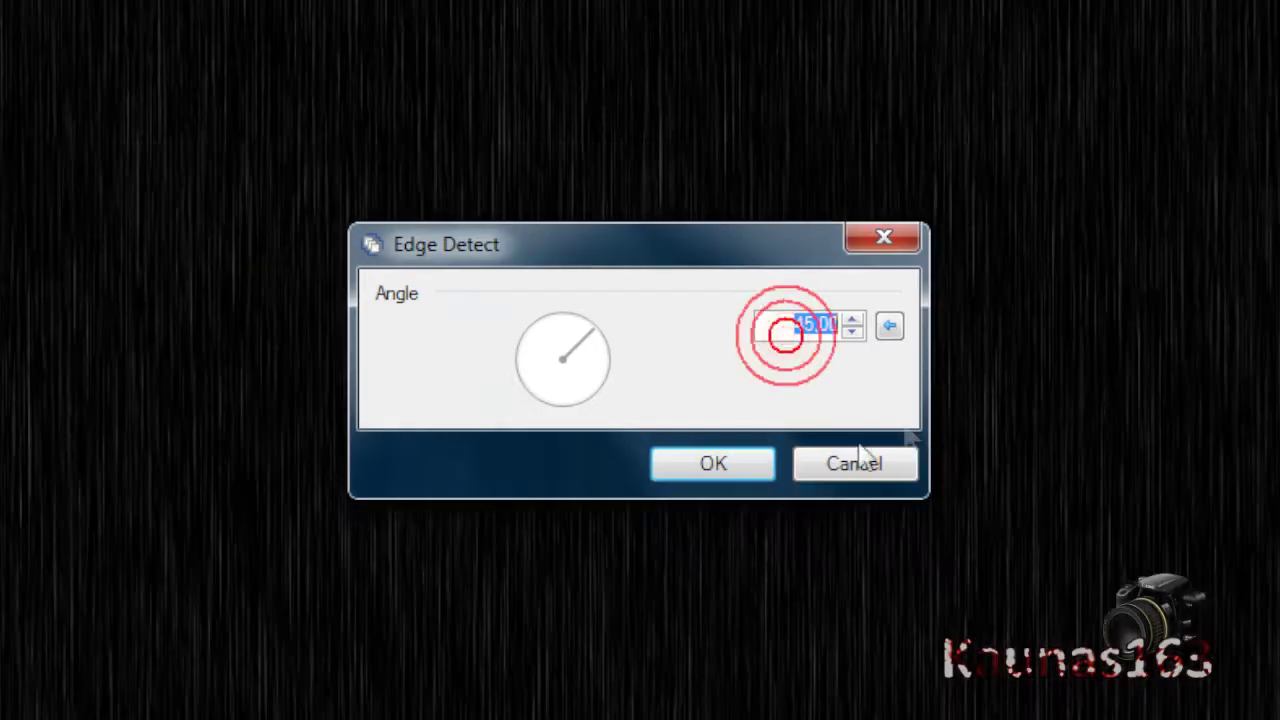
# - Apply Edge Detect at angle 0, leaving thin light vertical lines on black
pyautogui.write('0')
pyautogui.click(713, 463)
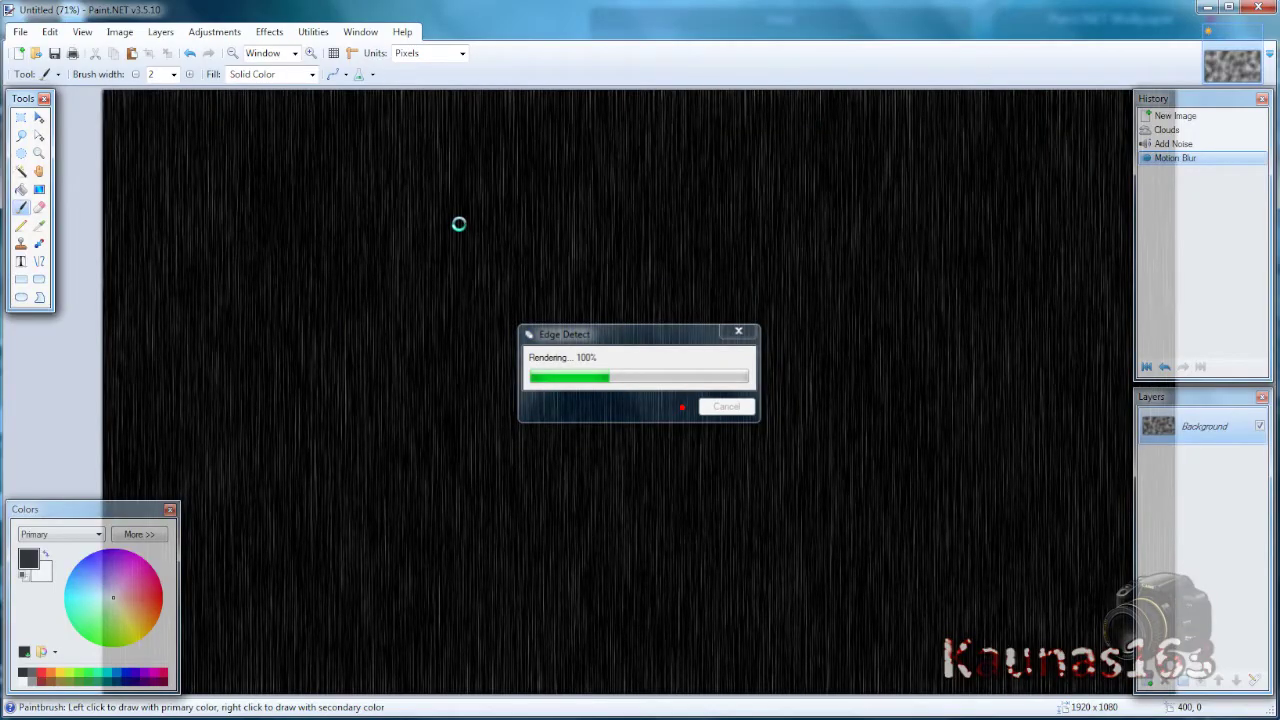
# - Apply a second Motion Blur at angle 90 and distance 90 over the lines
pyautogui.click(269, 31)
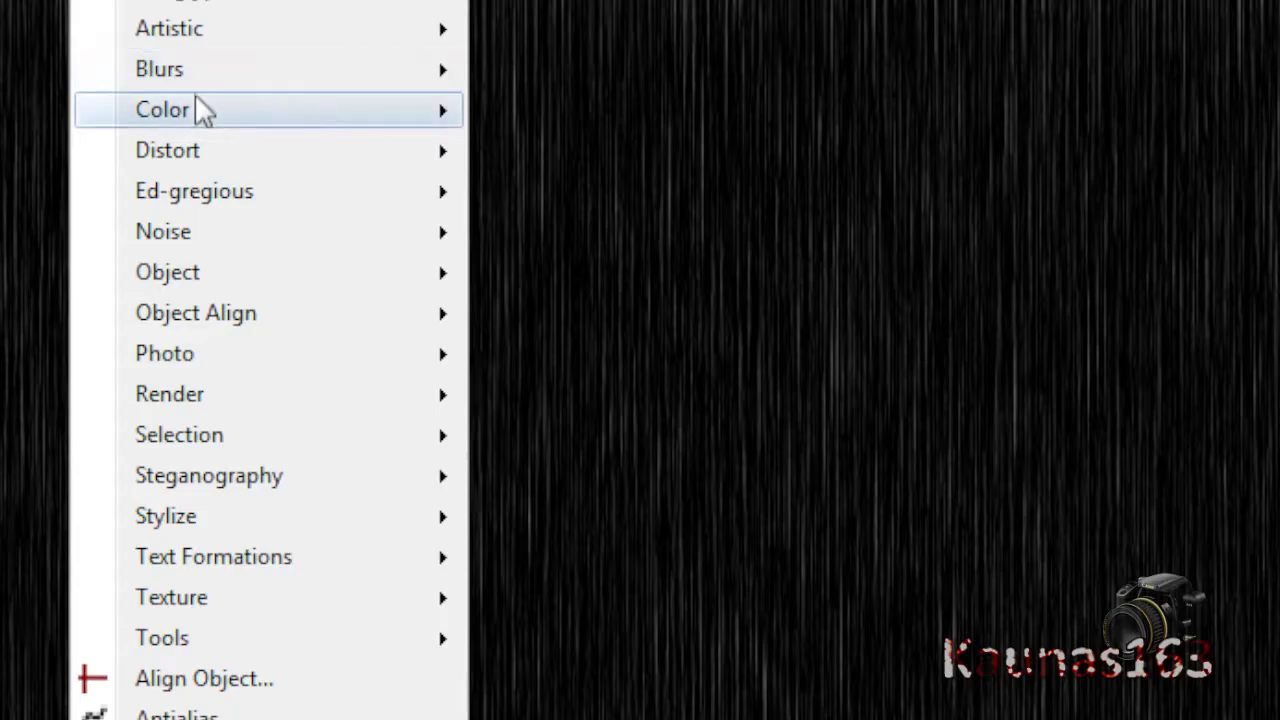
pyautogui.moveTo(295, 76)
pyautogui.click(620, 441)
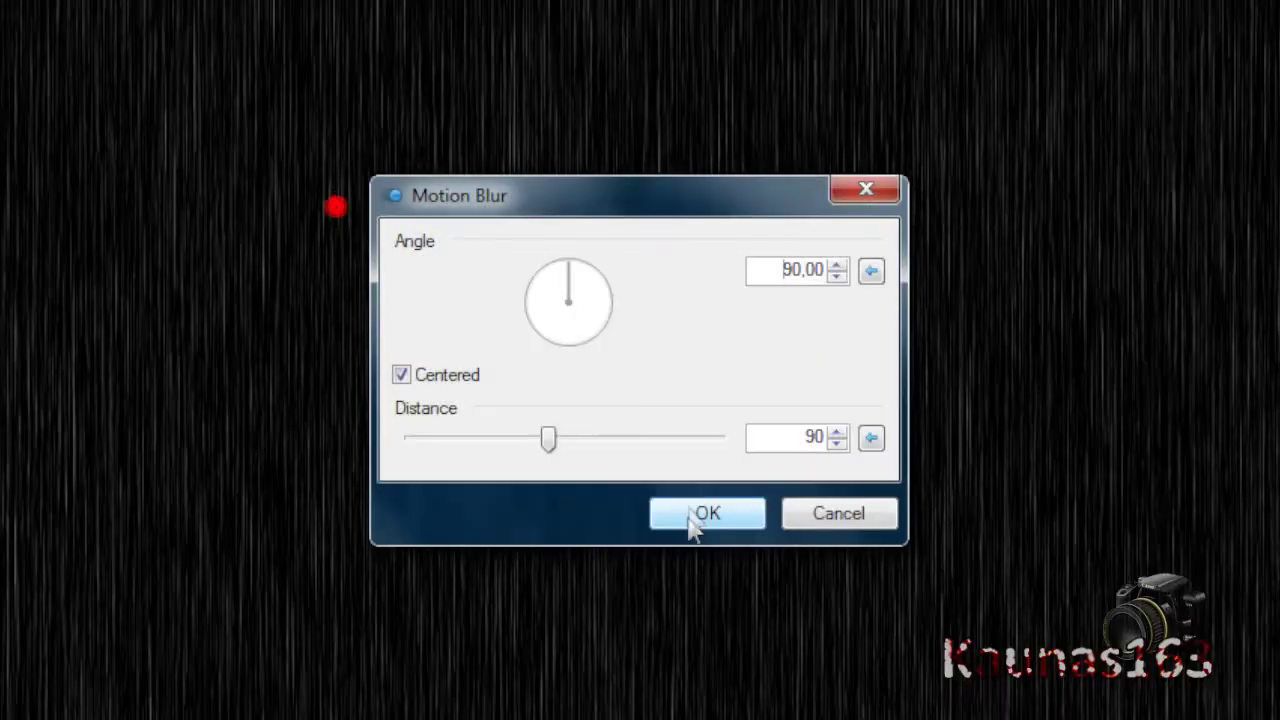
pyautogui.click(684, 513)
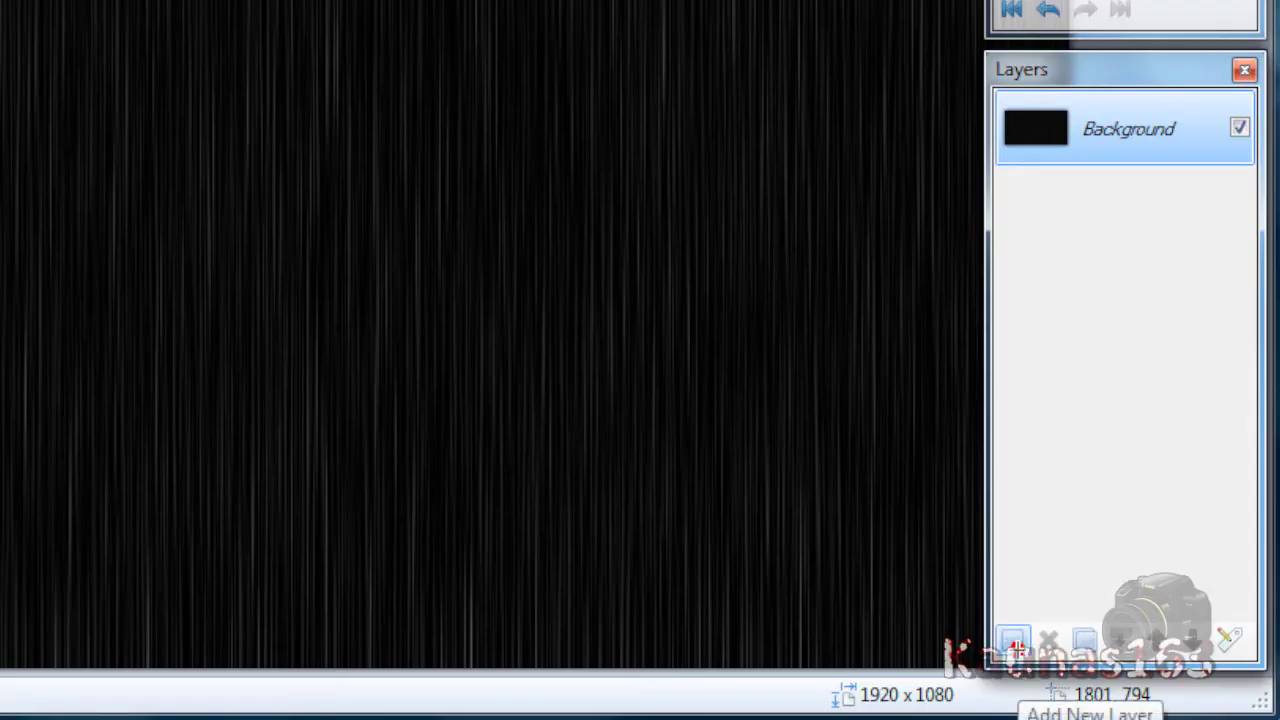
# - Add a new layer and render reseeded Clouds on it at scale 408, roughness 0.60
pyautogui.click(1014, 645)
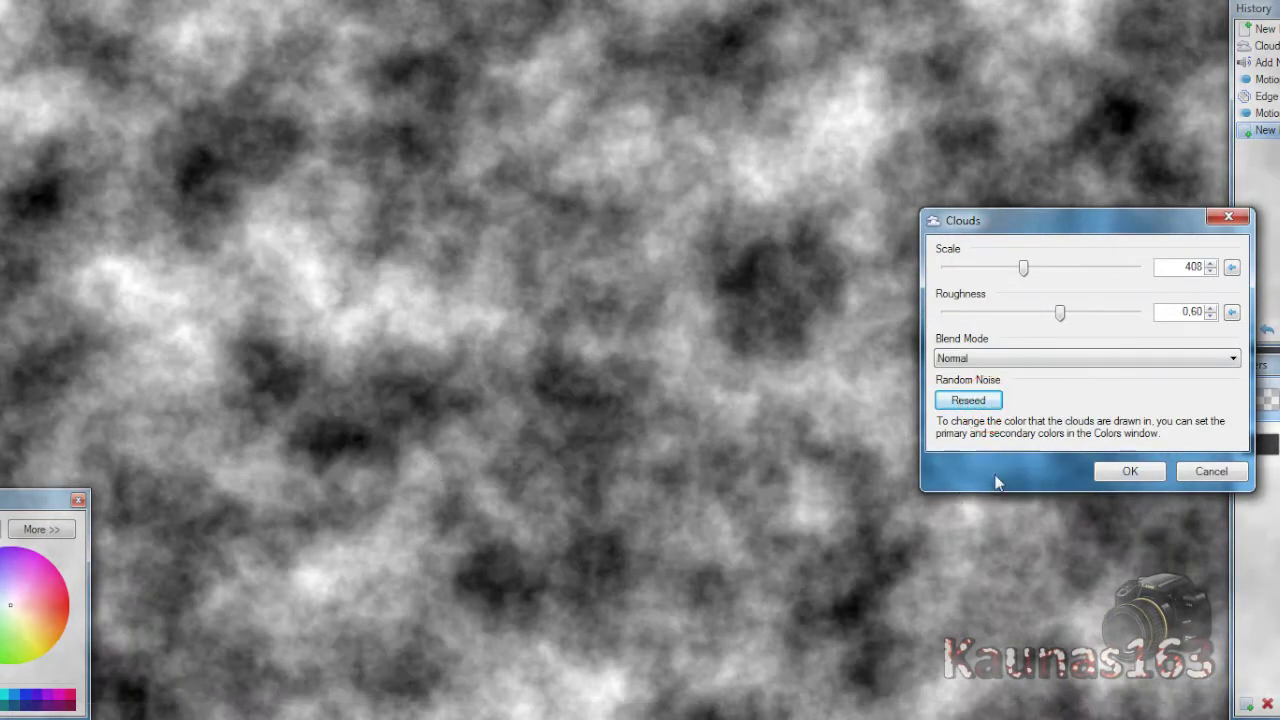
pyautogui.click(960, 401)
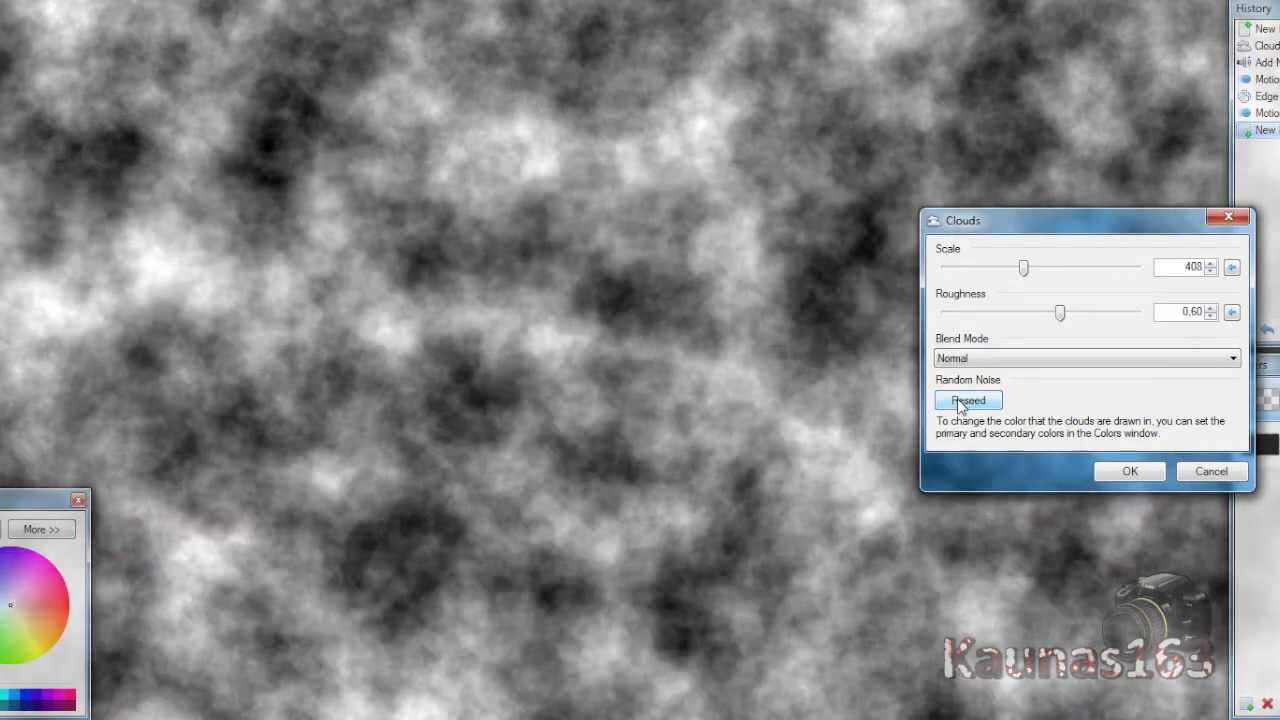
pyautogui.click(1130, 471)
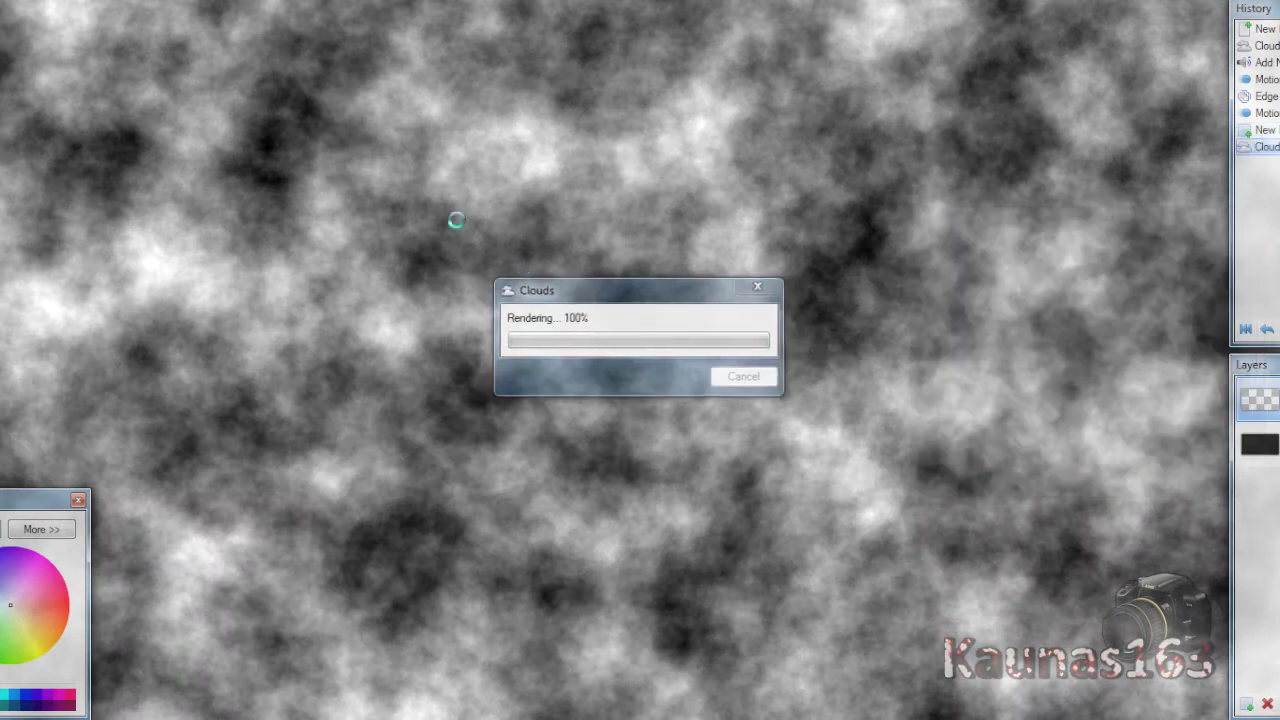
pyautogui.click(215, 64)
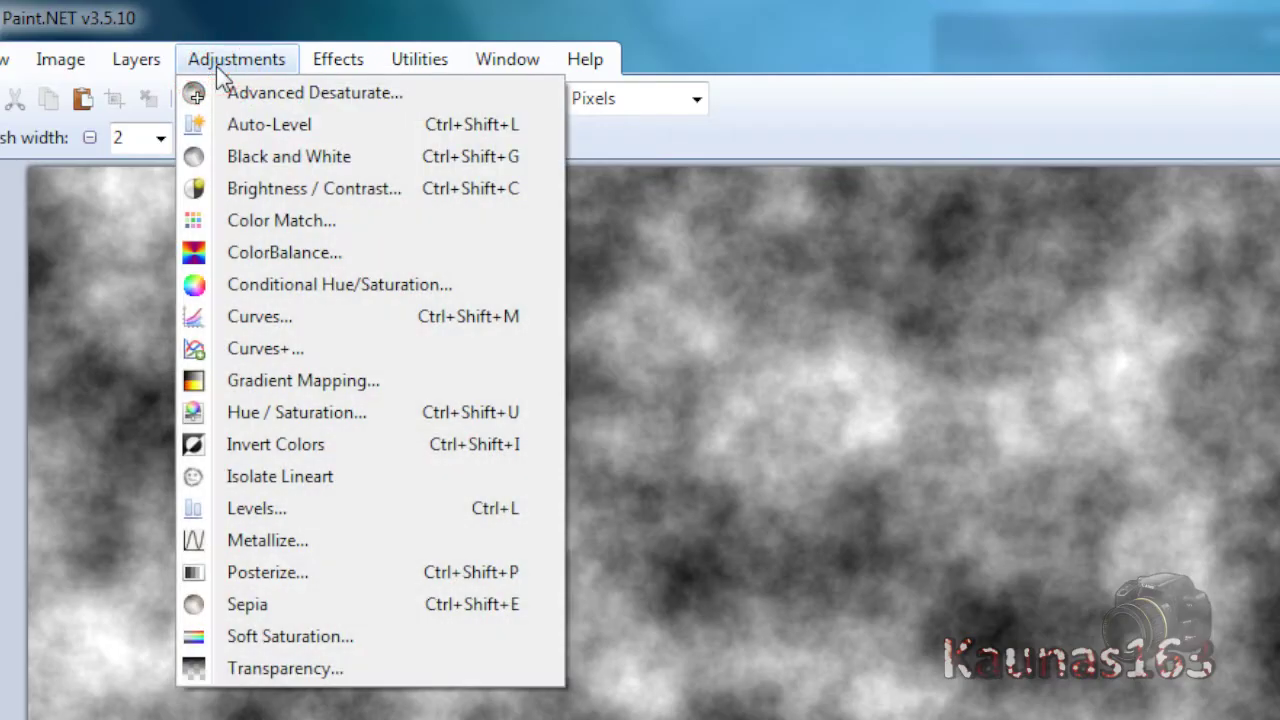
# - Apply Levels to the cloud layer with output gamma raised to 1.28
pyautogui.click(242, 508)
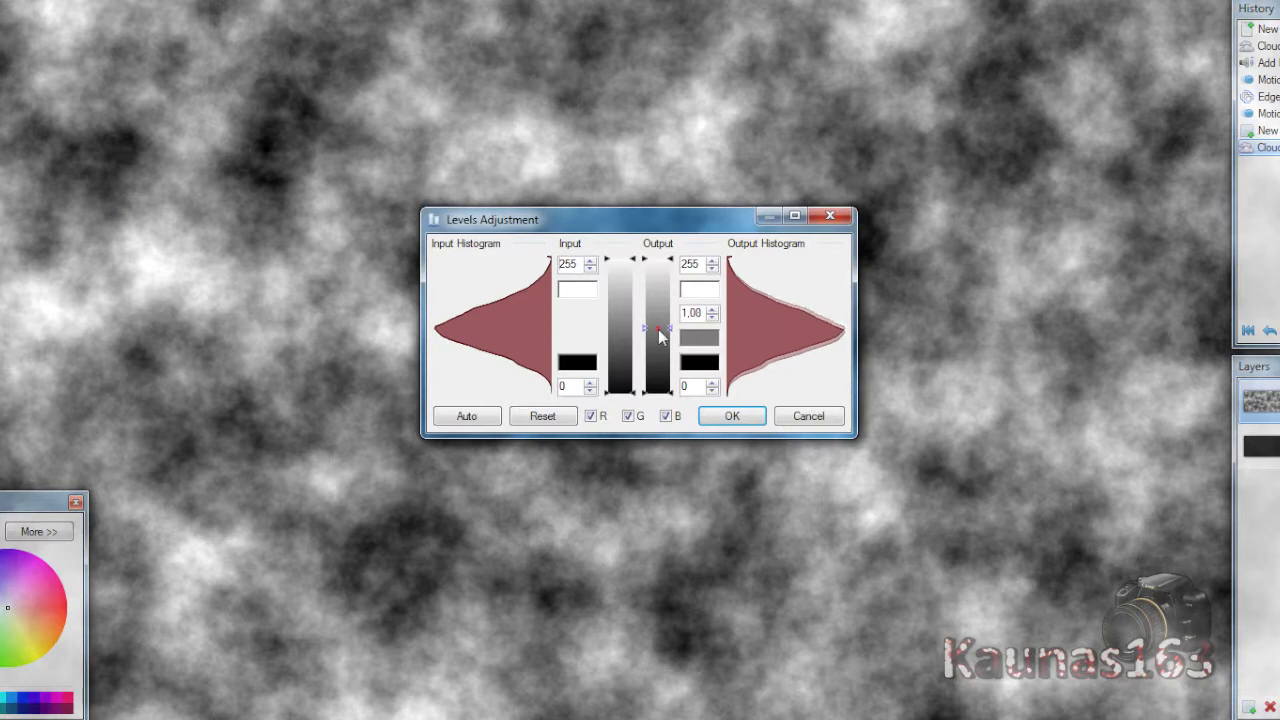
pyautogui.click(657, 336)
pyautogui.moveTo(657, 336); pyautogui.dragTo(654, 337)
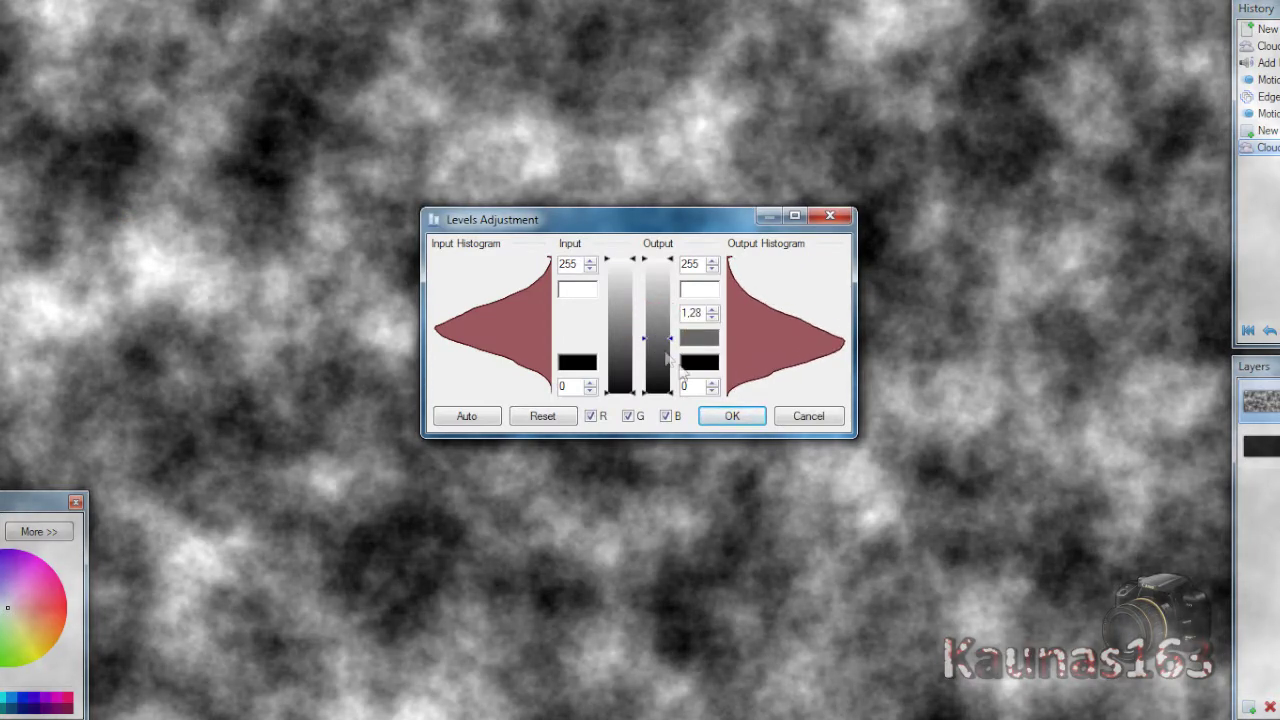
pyautogui.click(731, 417)
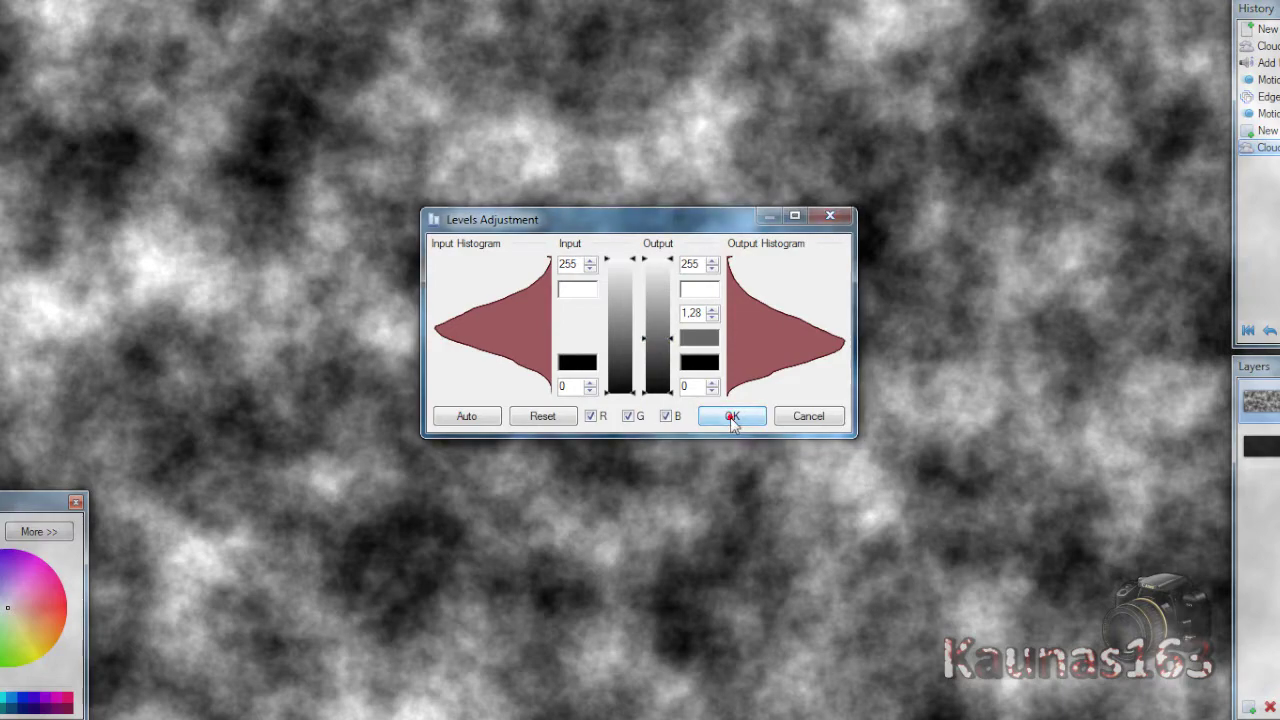
# - Raise the cloud layer's contrast to 38 in Brightness / Contrast
pyautogui.click(257, 80)
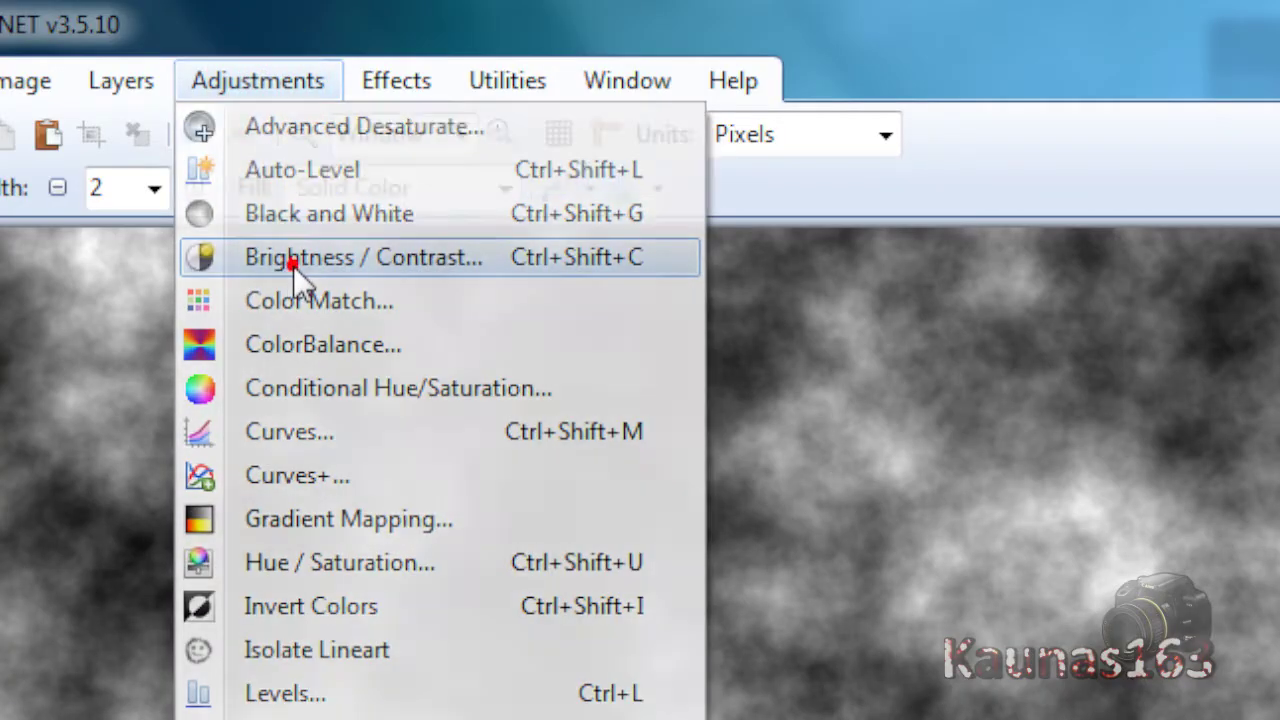
pyautogui.click(292, 262)
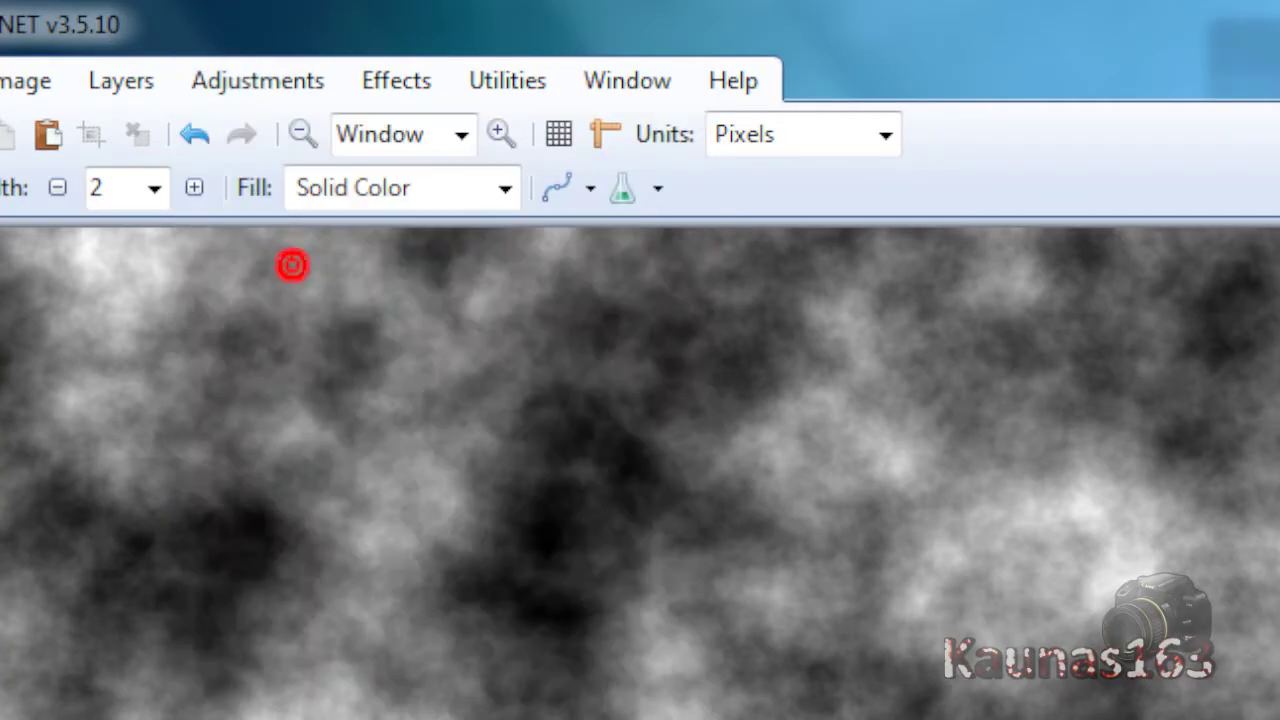
pyautogui.moveTo(594, 341); pyautogui.dragTo(636, 345)
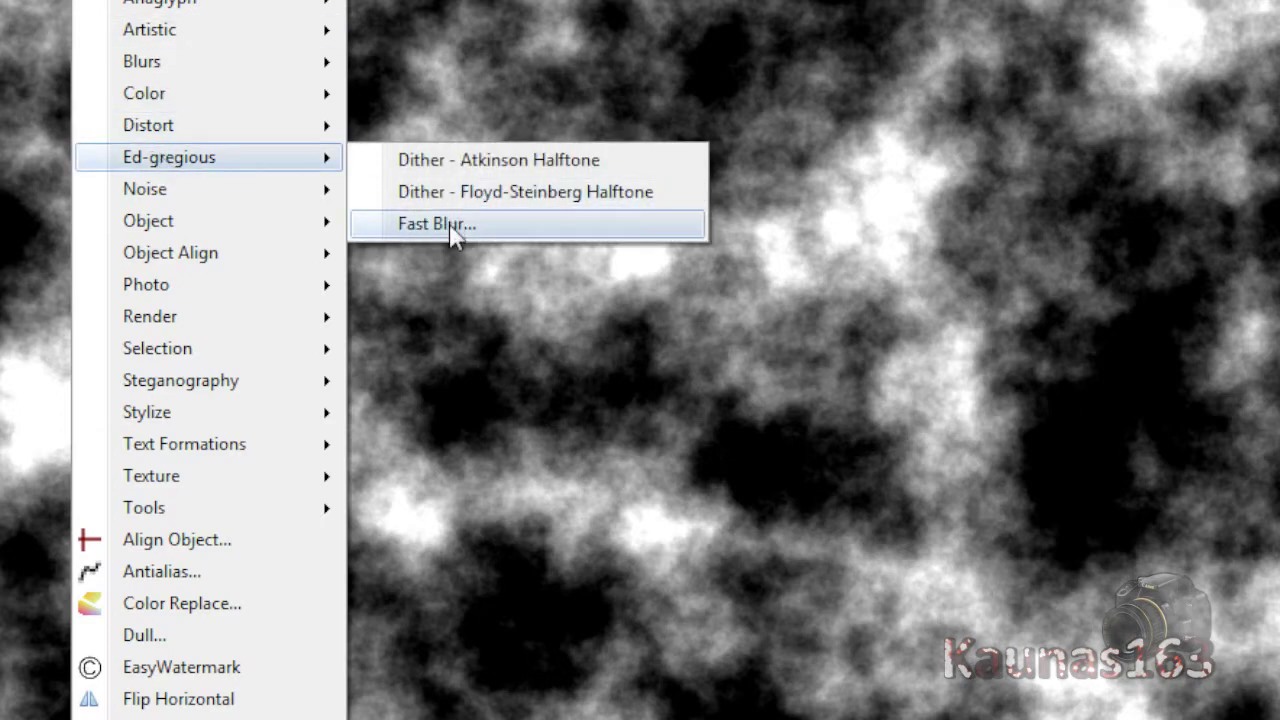
# - Soften the black-and-white cloud layer with a Fast Blur of radius 15
pyautogui.click(190, 58)
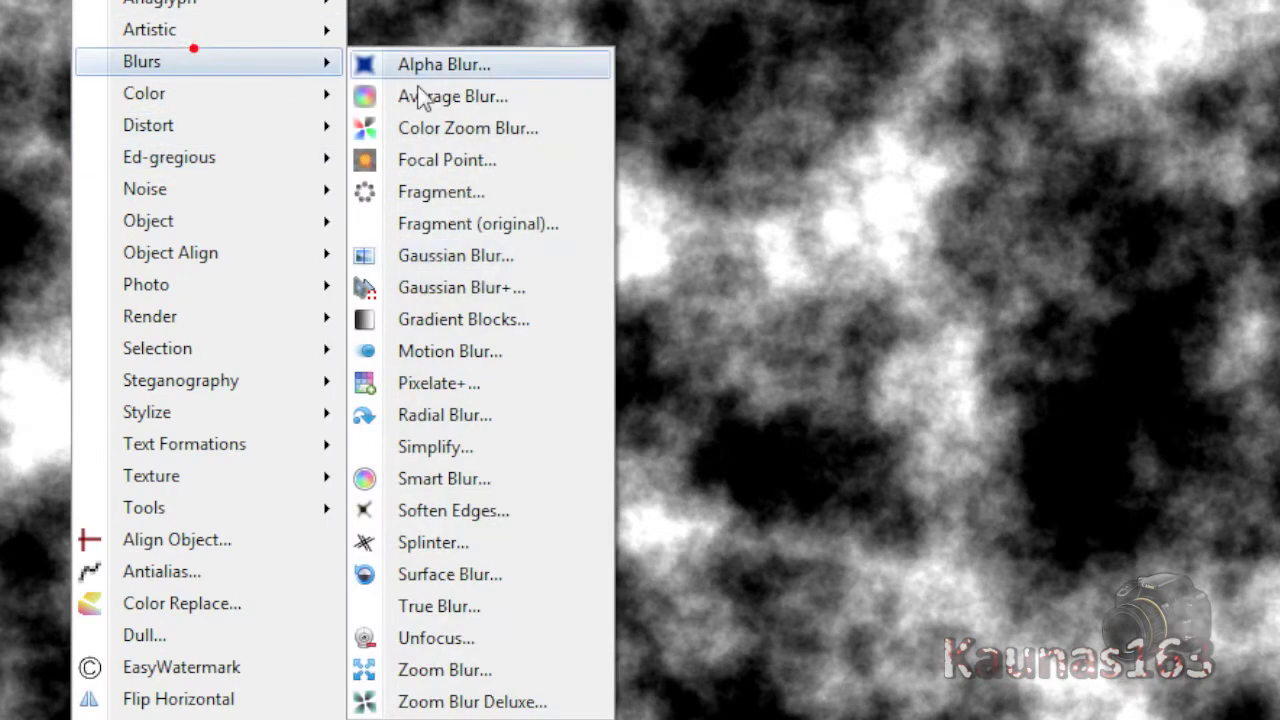
pyautogui.click(162, 160)
pyautogui.click(380, 228)
pyautogui.click(511, 399)
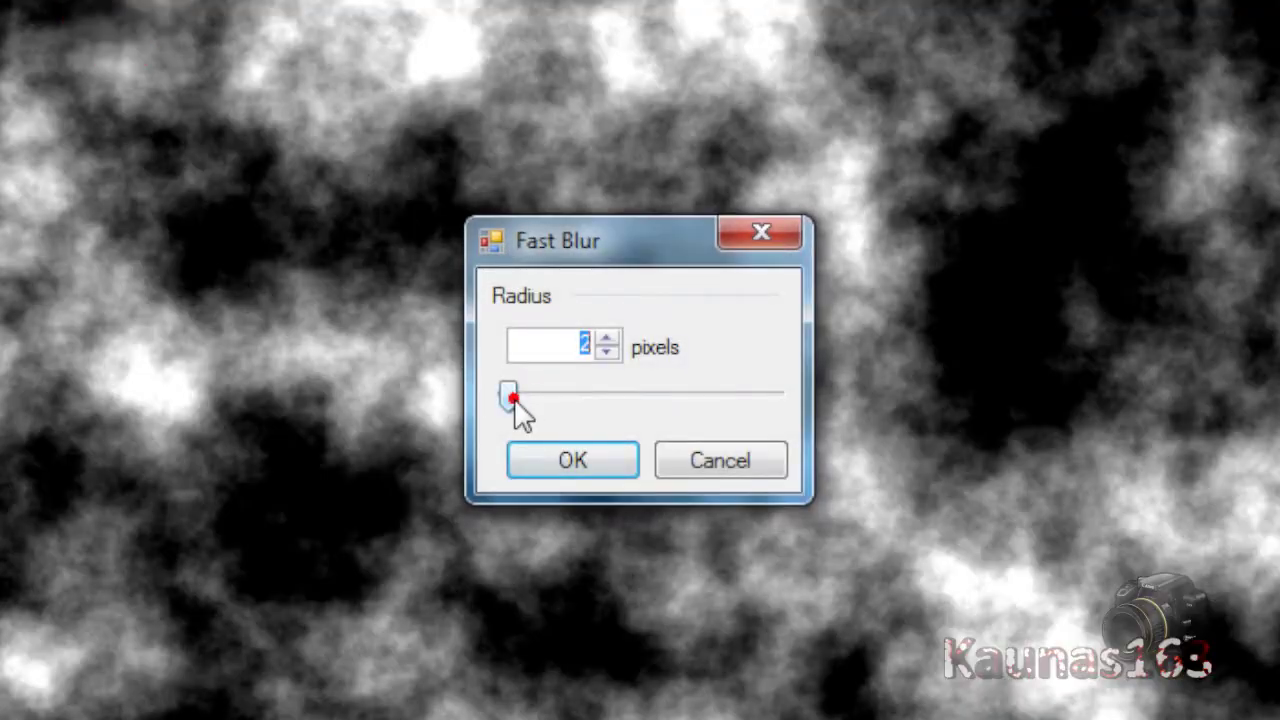
pyautogui.moveTo(511, 399); pyautogui.dragTo(540, 397)
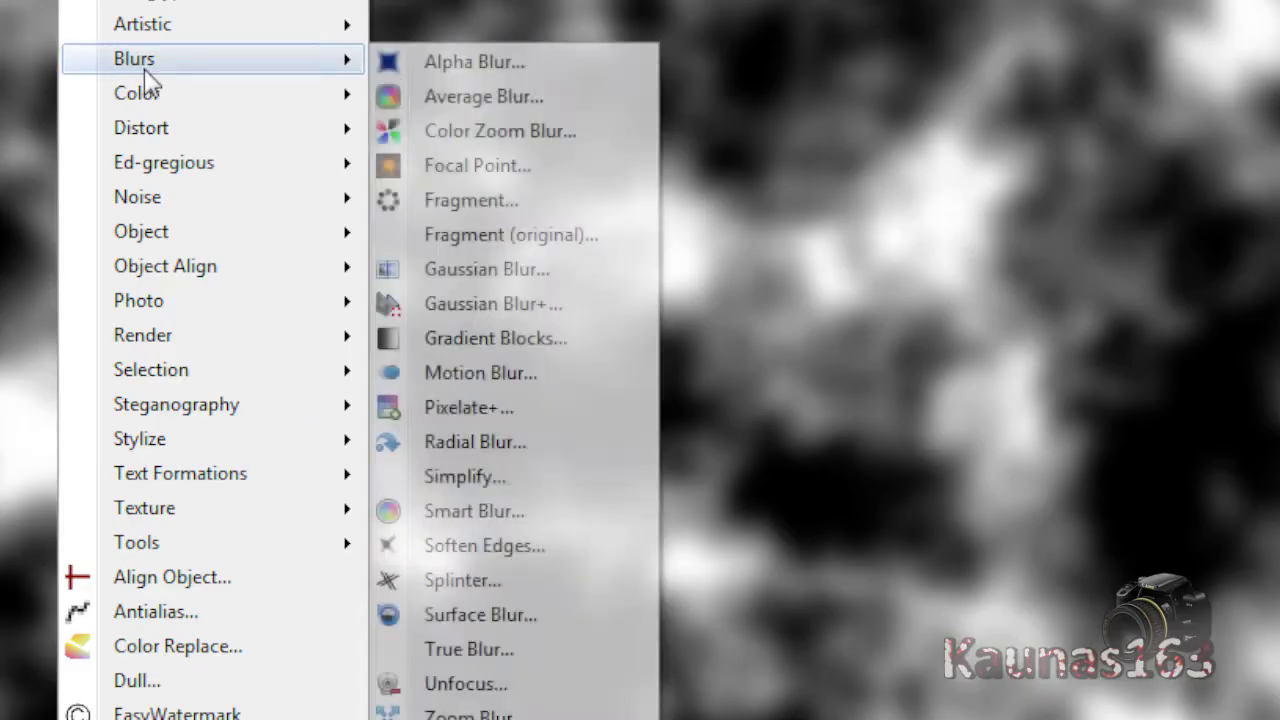
# - Apply a vertical Motion Blur at distance 200 to the cloud layer
pyautogui.click(563, 374)
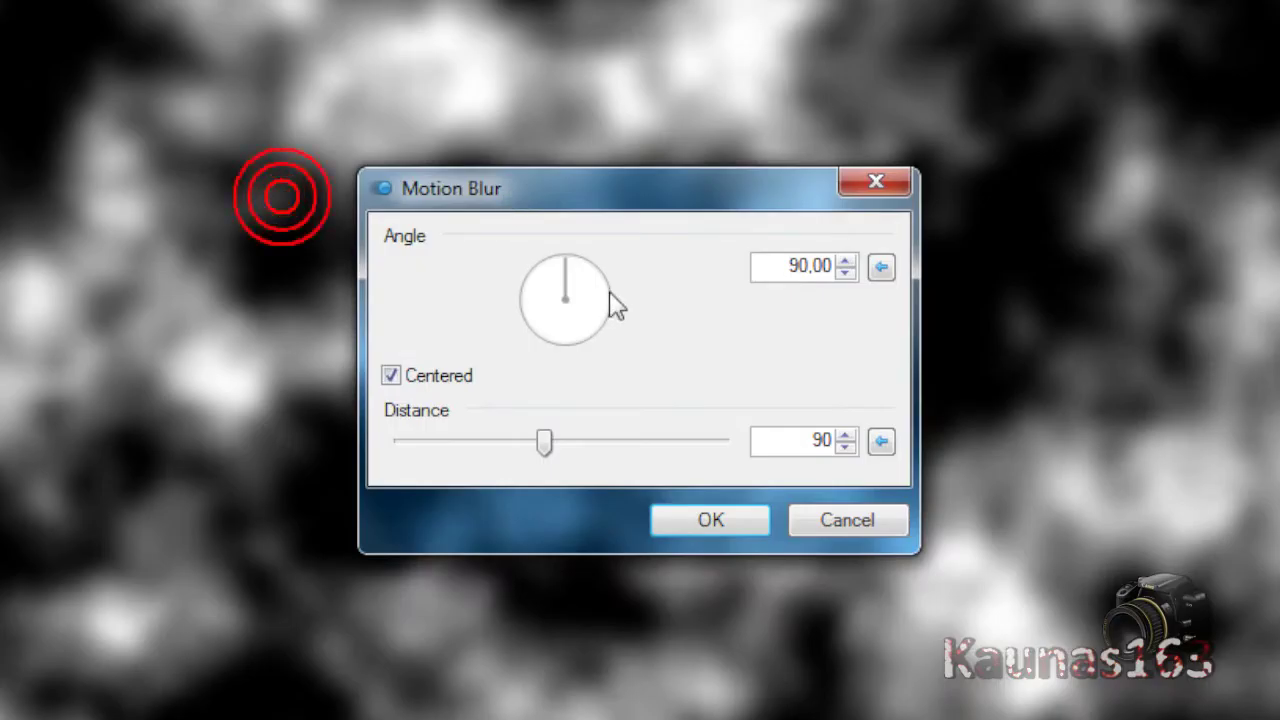
pyautogui.moveTo(545, 443); pyautogui.dragTo(940, 457)
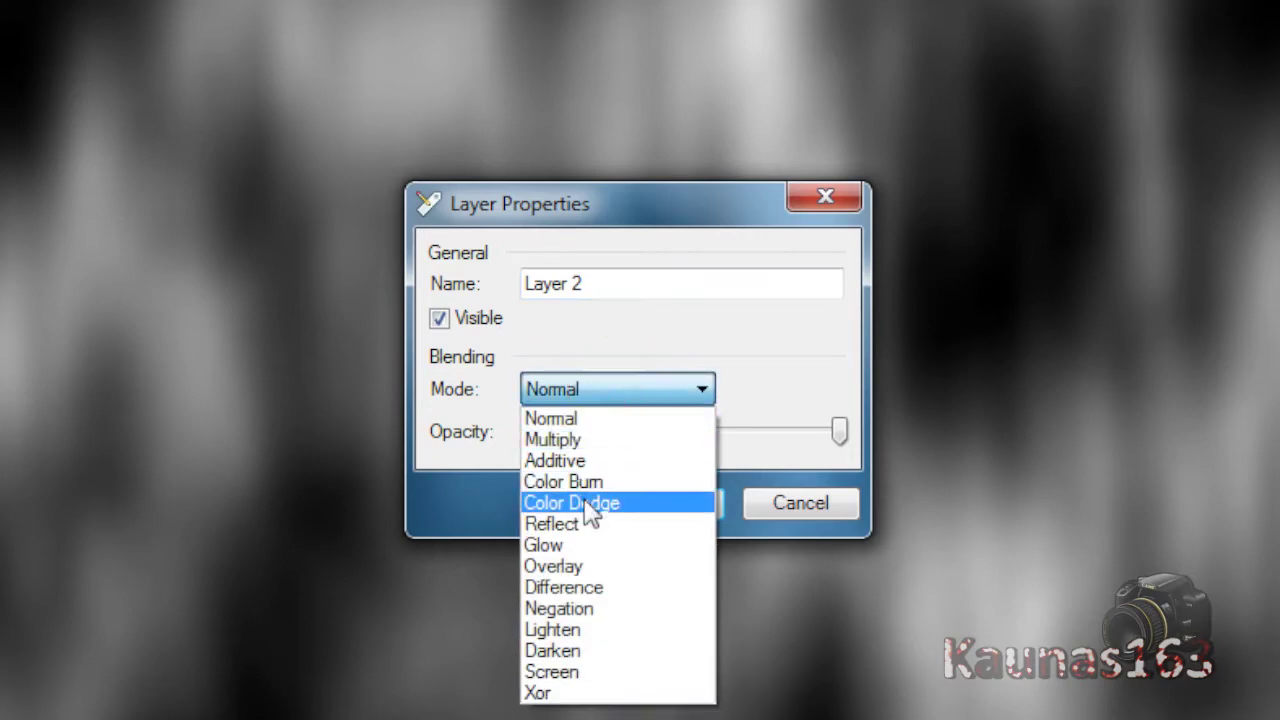
# - Set Layer 2's blend mode to Color Dodge in Layer Properties
pyautogui.click(585, 500)
pyautogui.moveTo(664, 208)
pyautogui.mouseDown()
pyautogui.moveTo(994, 491)
pyautogui.moveTo(1034, 366)
pyautogui.mouseUp()
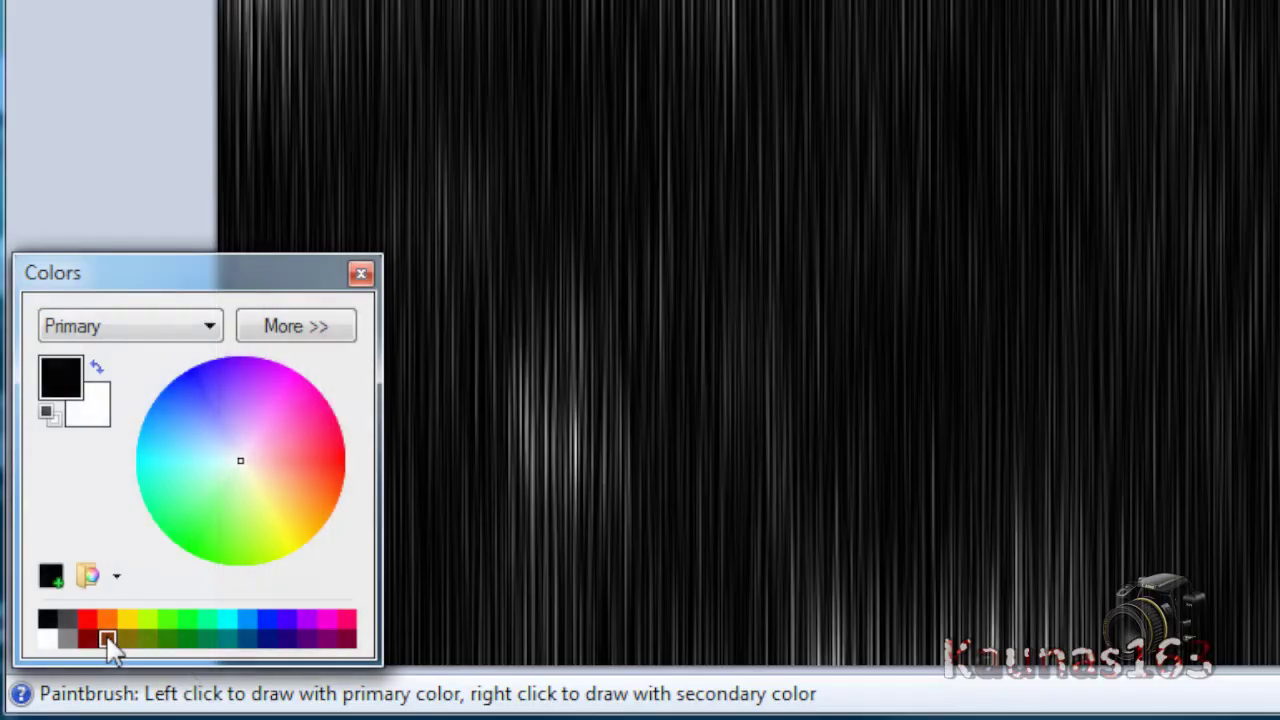
# - Pick red as the painting colour and set the Paintbrush width to 500
pyautogui.click(88, 619)
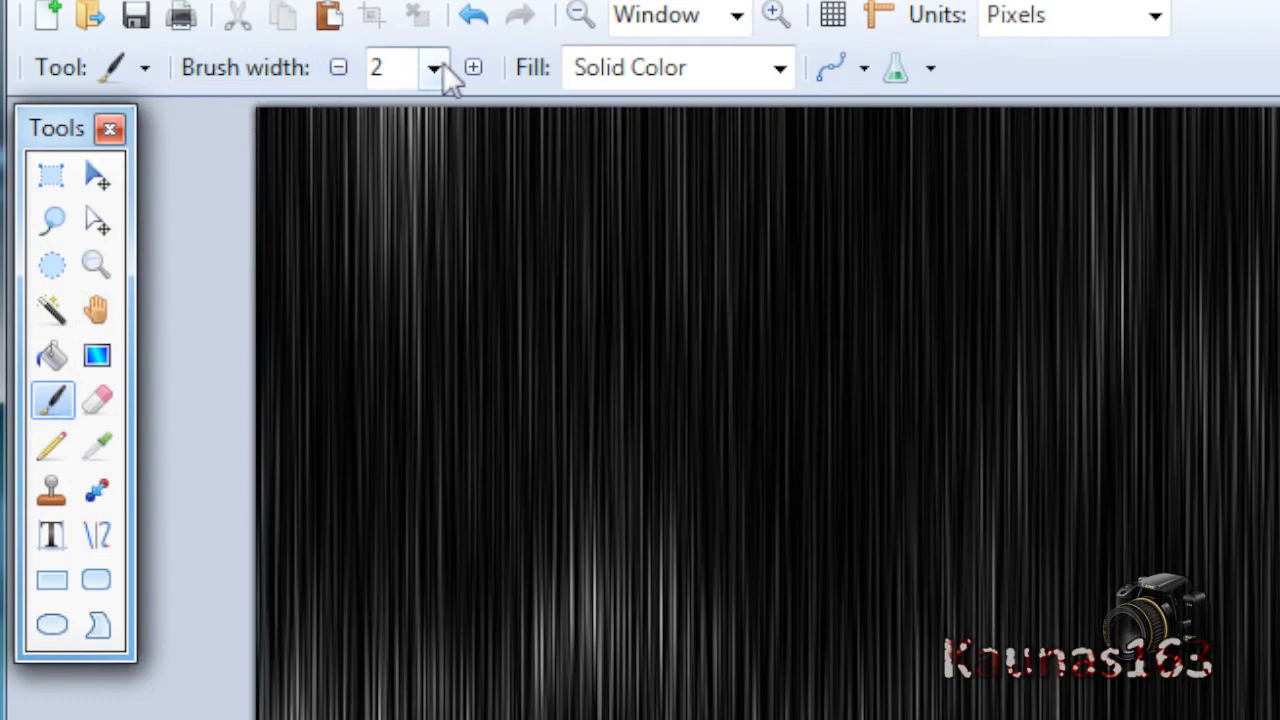
pyautogui.click(435, 67)
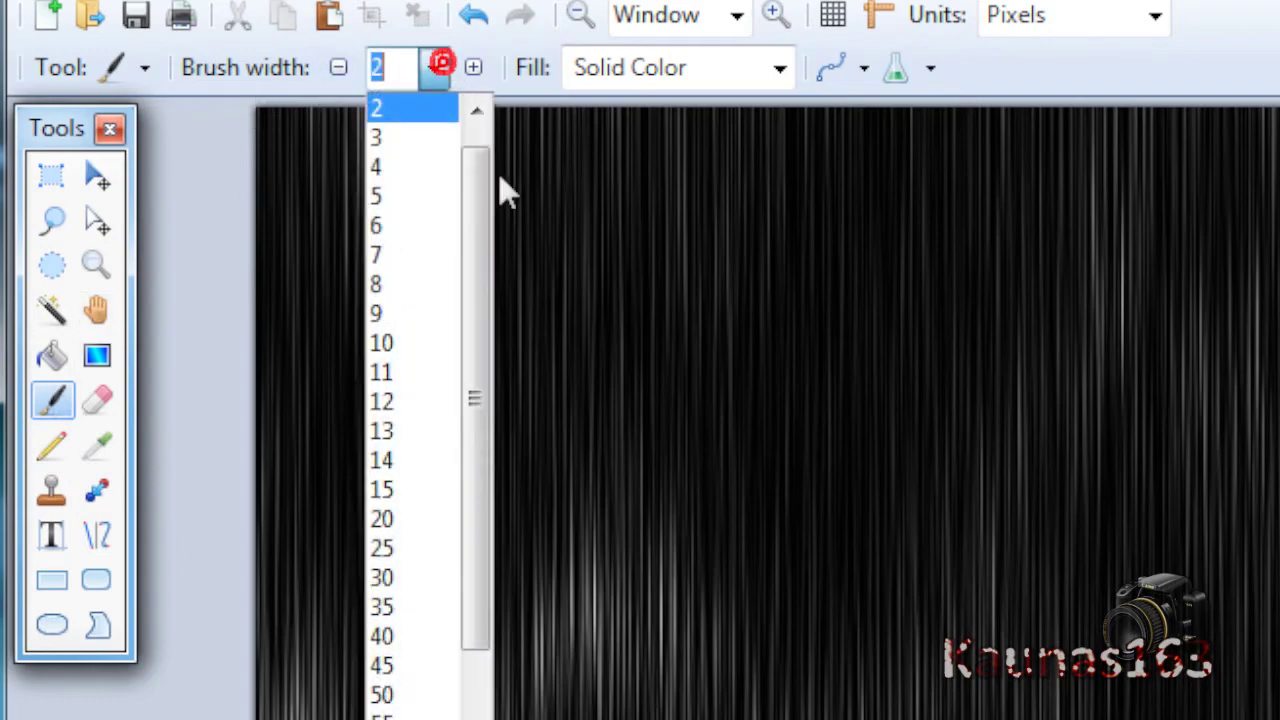
pyautogui.click(471, 249)
pyautogui.write('500')
pyautogui.press('Return')
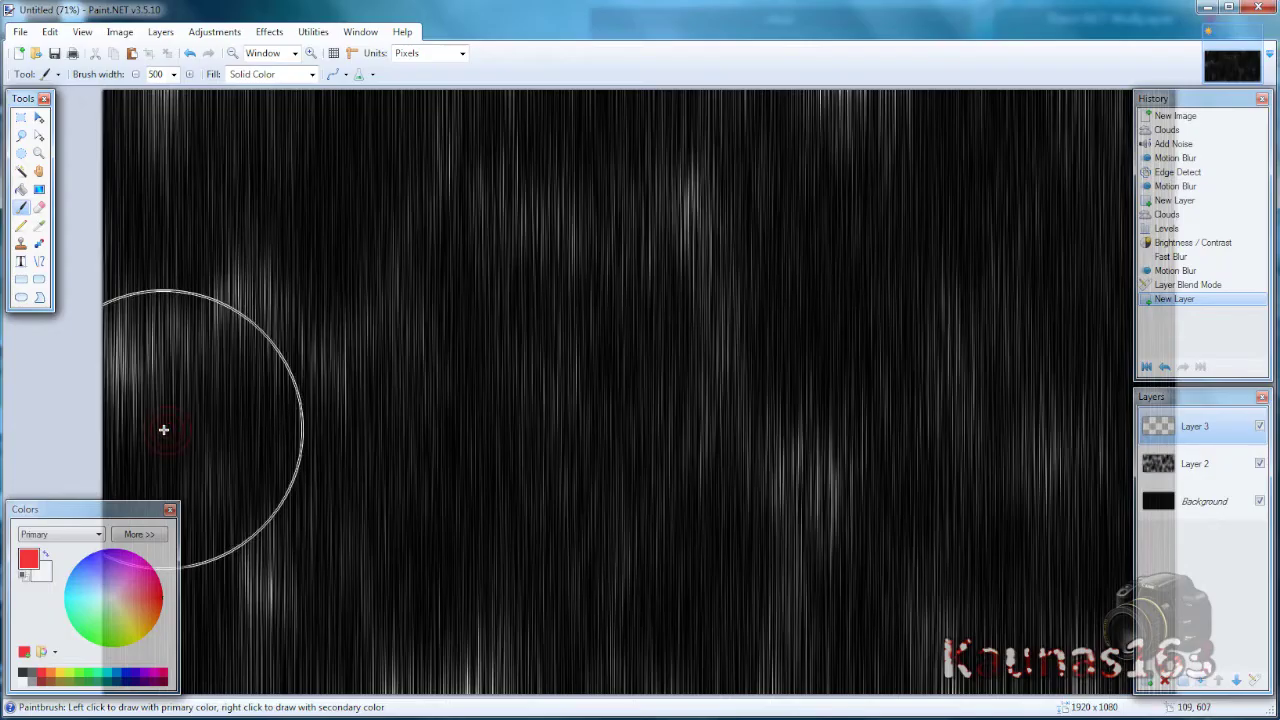
# - Paint large red blobs at the bottom left, centre, top left and bottom right
pyautogui.moveTo(250, 640); pyautogui.dragTo(285, 617)
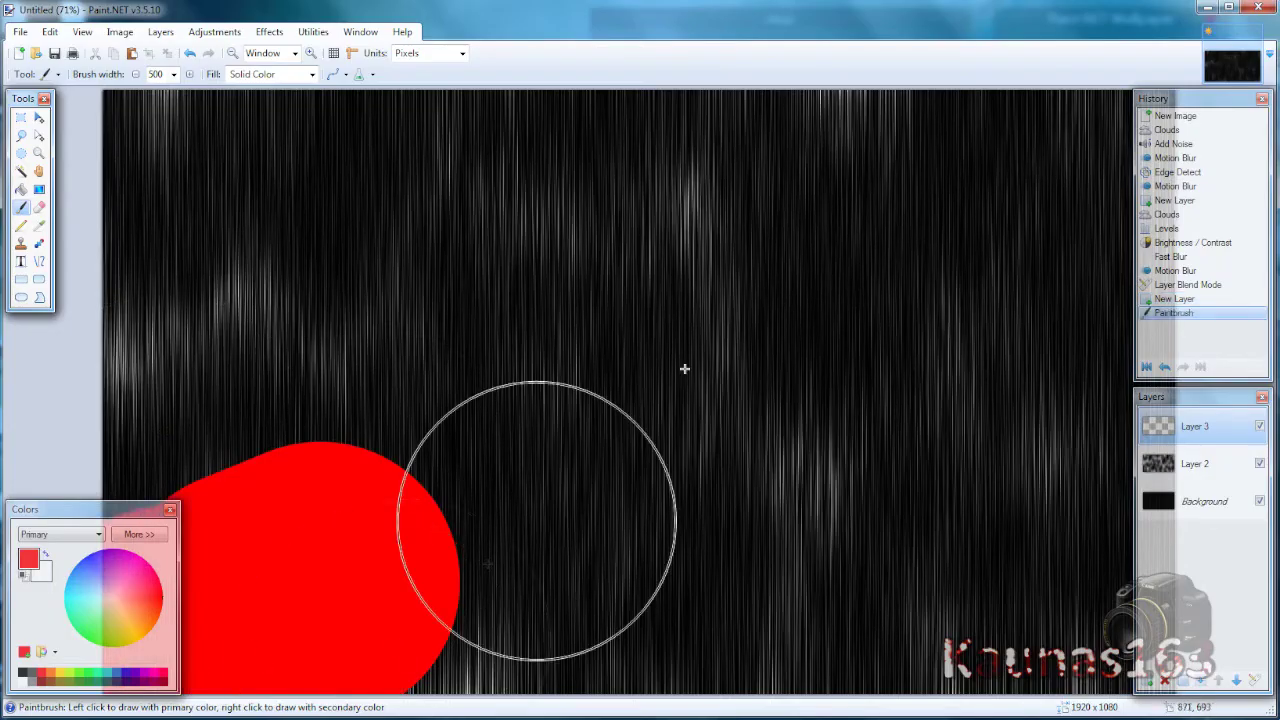
pyautogui.moveTo(780, 280); pyautogui.dragTo(762, 262)
pyautogui.click(315, 195)
pyautogui.click(1008, 631)
pyautogui.moveTo(864, 608); pyautogui.dragTo(705, 605)
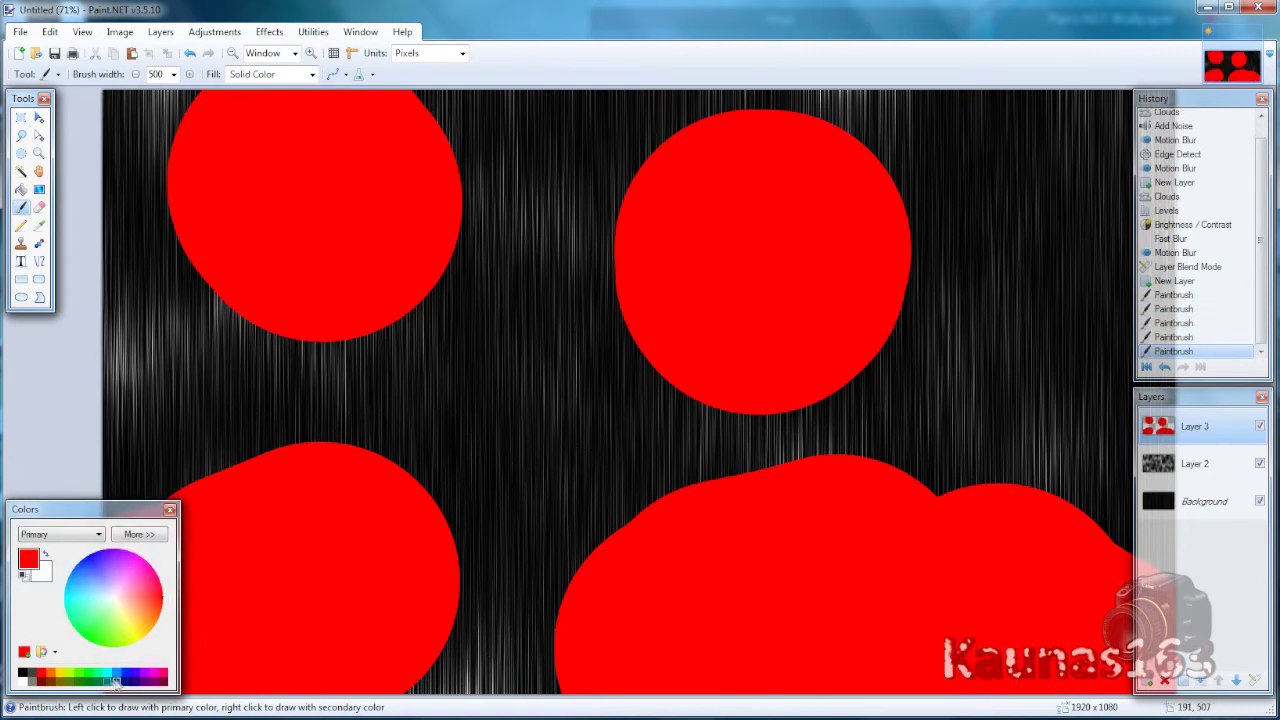
# - Paint blue blobs near the top centre, on the right and on the left
pyautogui.click(117, 673)
pyautogui.moveTo(556, 160); pyautogui.dragTo(537, 220)
pyautogui.moveTo(1096, 378); pyautogui.dragTo(1150, 470)
pyautogui.click(165, 385)
pyautogui.moveTo(115, 350); pyautogui.dragTo(116, 321)
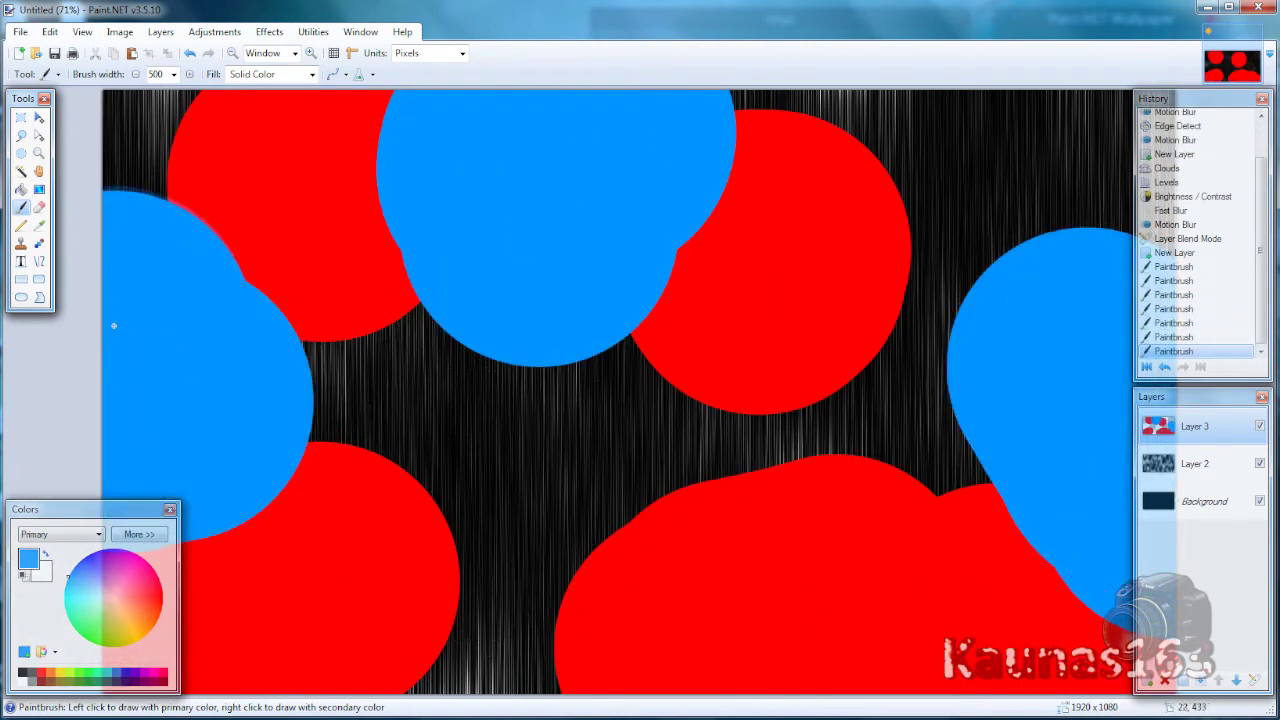
# - With a slightly smaller brush, paint yellow blobs at the top left, centre and right
pyautogui.click(62, 676)
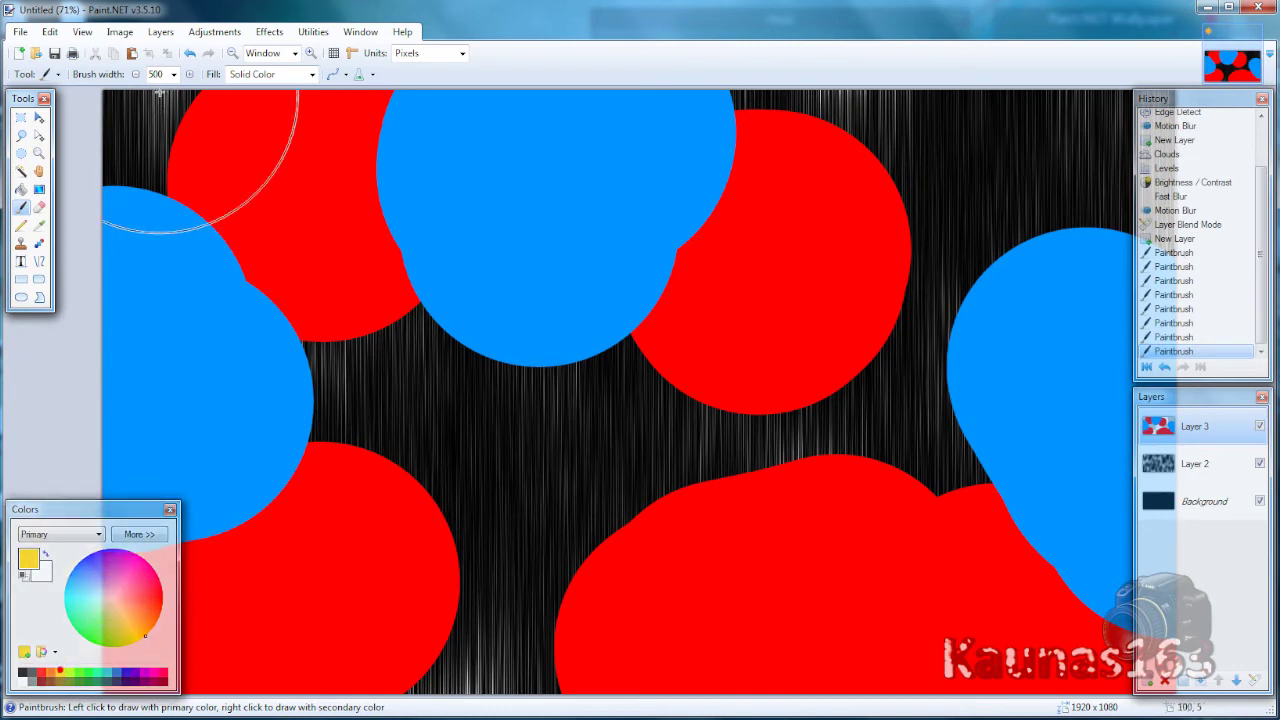
pyautogui.press('[')
pyautogui.press('[')
pyautogui.press('[')
pyautogui.click(172, 117)
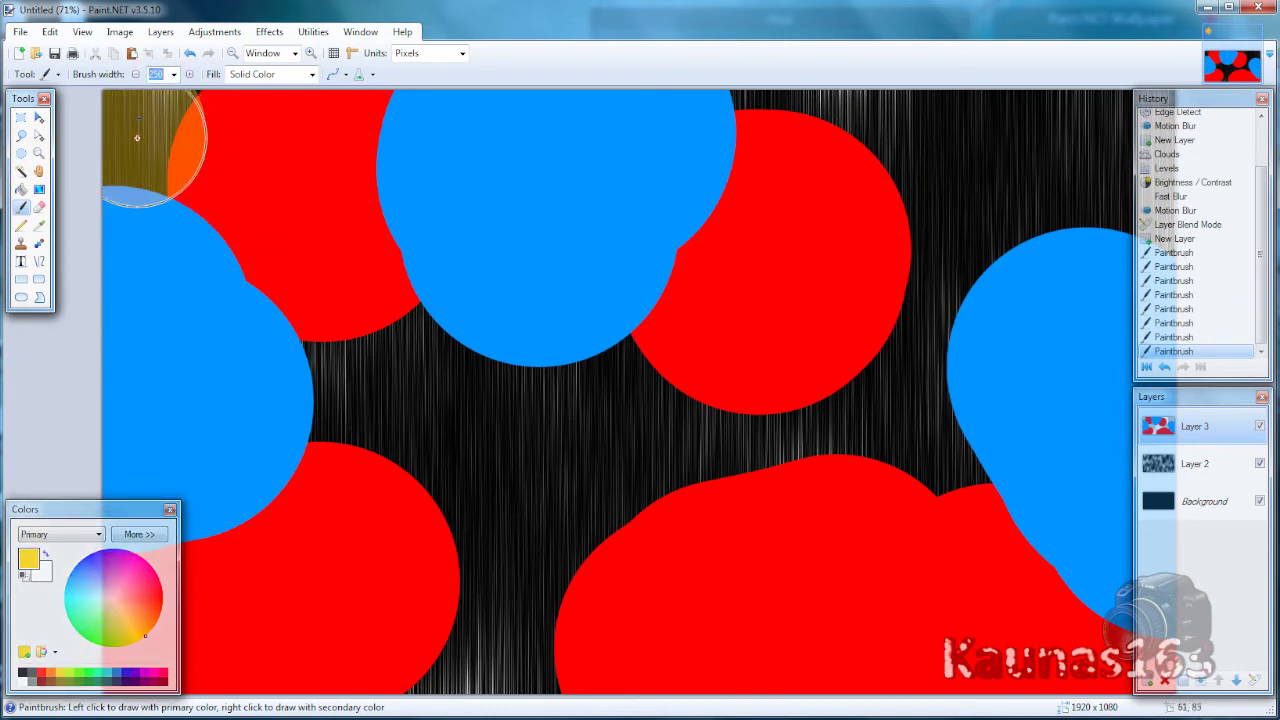
pyautogui.moveTo(137, 131); pyautogui.dragTo(150, 178)
pyautogui.moveTo(362, 410); pyautogui.dragTo(470, 400)
pyautogui.moveTo(965, 198)
pyautogui.mouseDown()
pyautogui.moveTo(886, 271)
pyautogui.moveTo(750, 455)
pyautogui.mouseUp()
# - Paint green strokes down the centre, on the right, top right and along the bottom
pyautogui.click(76, 672)
pyautogui.moveTo(605, 380)
pyautogui.mouseDown()
pyautogui.moveTo(530, 575)
pyautogui.moveTo(480, 640)
pyautogui.mouseUp()
pyautogui.click(900, 425)
pyautogui.moveTo(903, 424); pyautogui.dragTo(935, 390)
pyautogui.moveTo(1100, 120); pyautogui.dragTo(1030, 235)
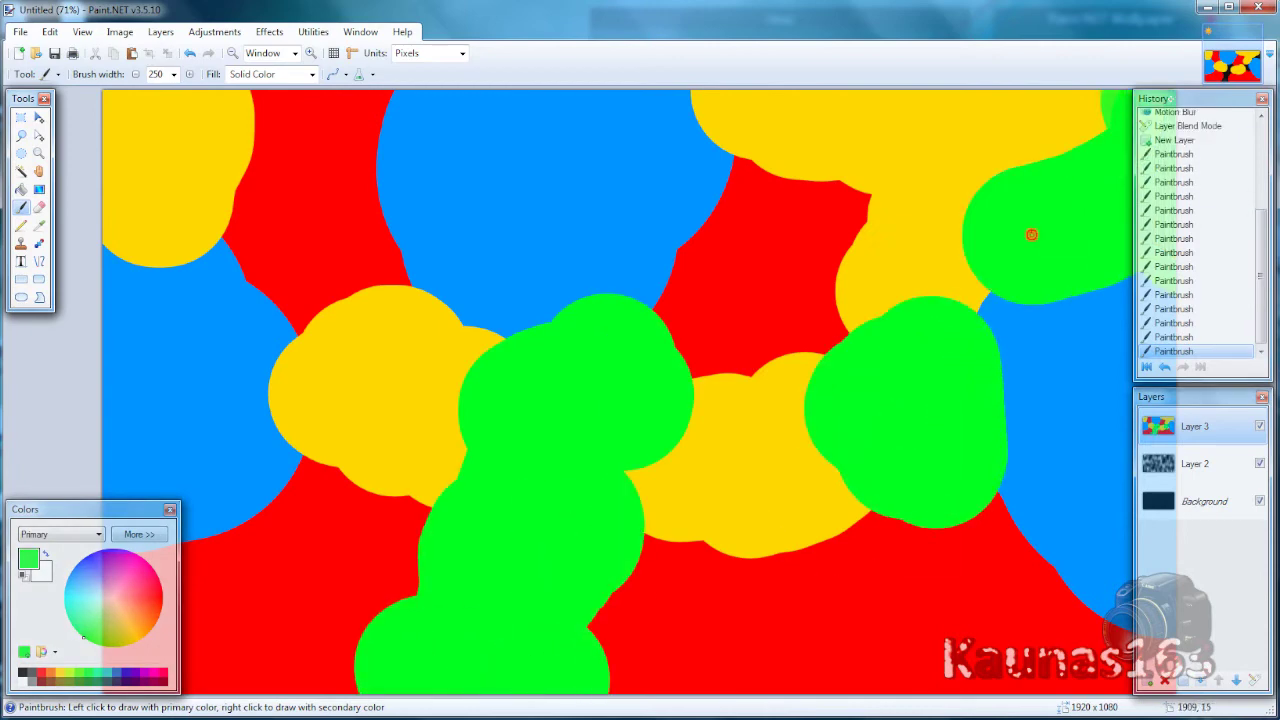
pyautogui.moveTo(985, 655); pyautogui.dragTo(870, 662)
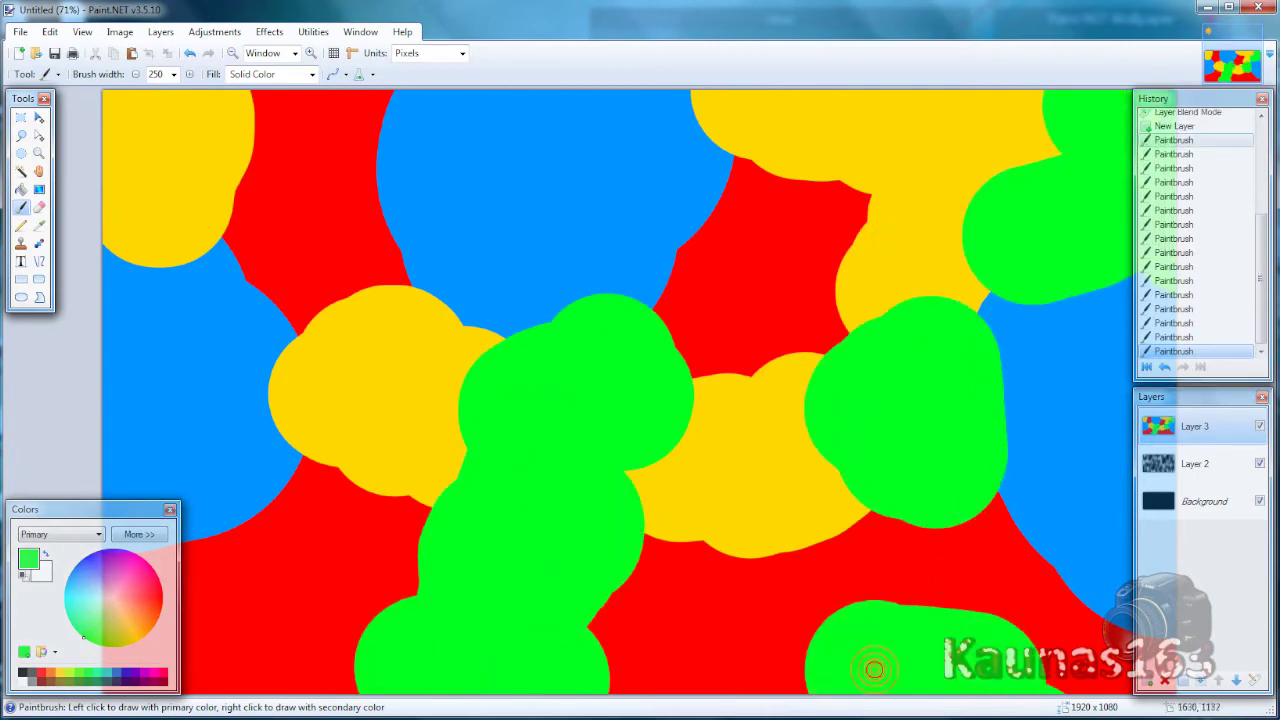
# - Apply Fast Blur with radius 200 to the colour blob layer
pyautogui.click(269, 31)
pyautogui.click(300, 180)
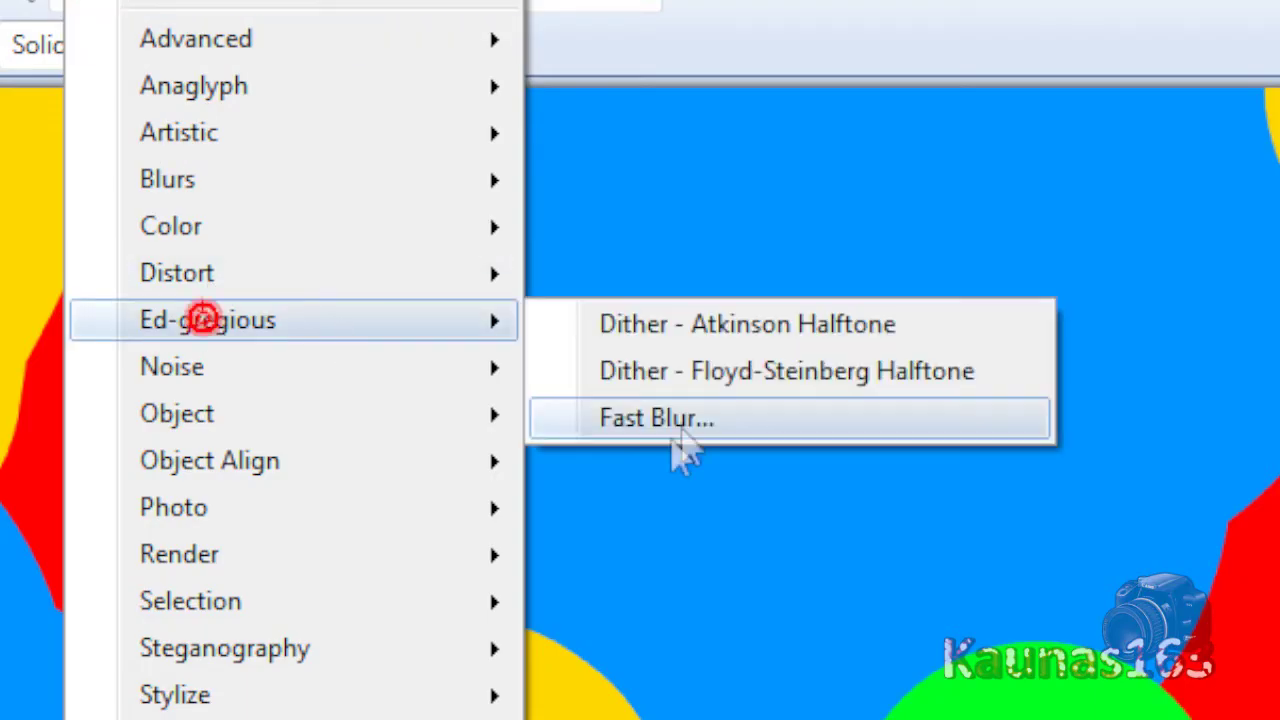
pyautogui.click(655, 422)
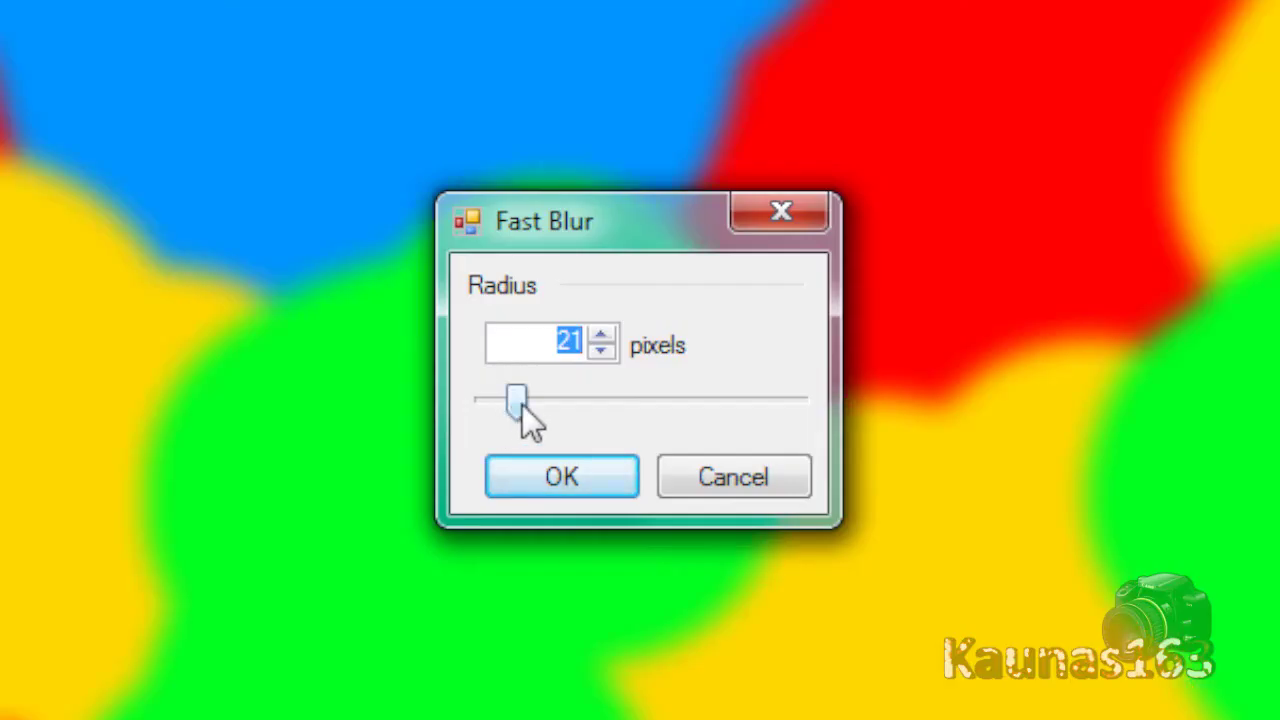
pyautogui.moveTo(518, 402); pyautogui.dragTo(956, 395)
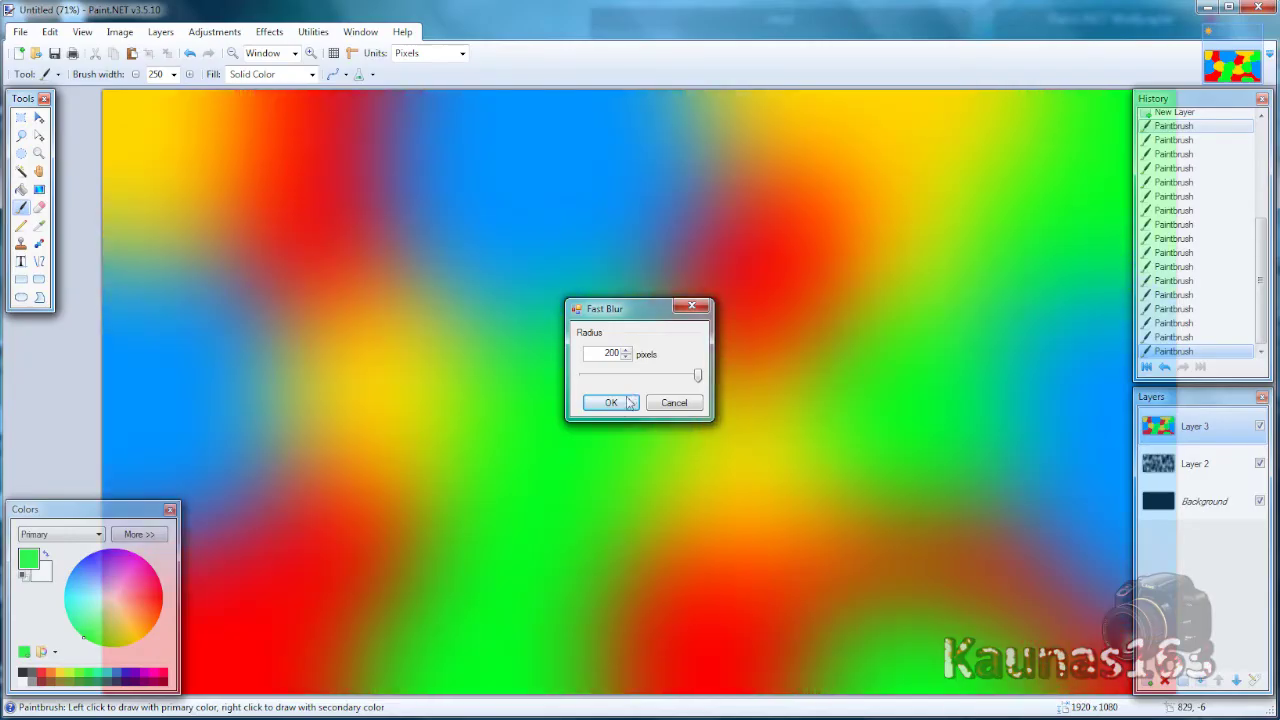
pyautogui.click(612, 403)
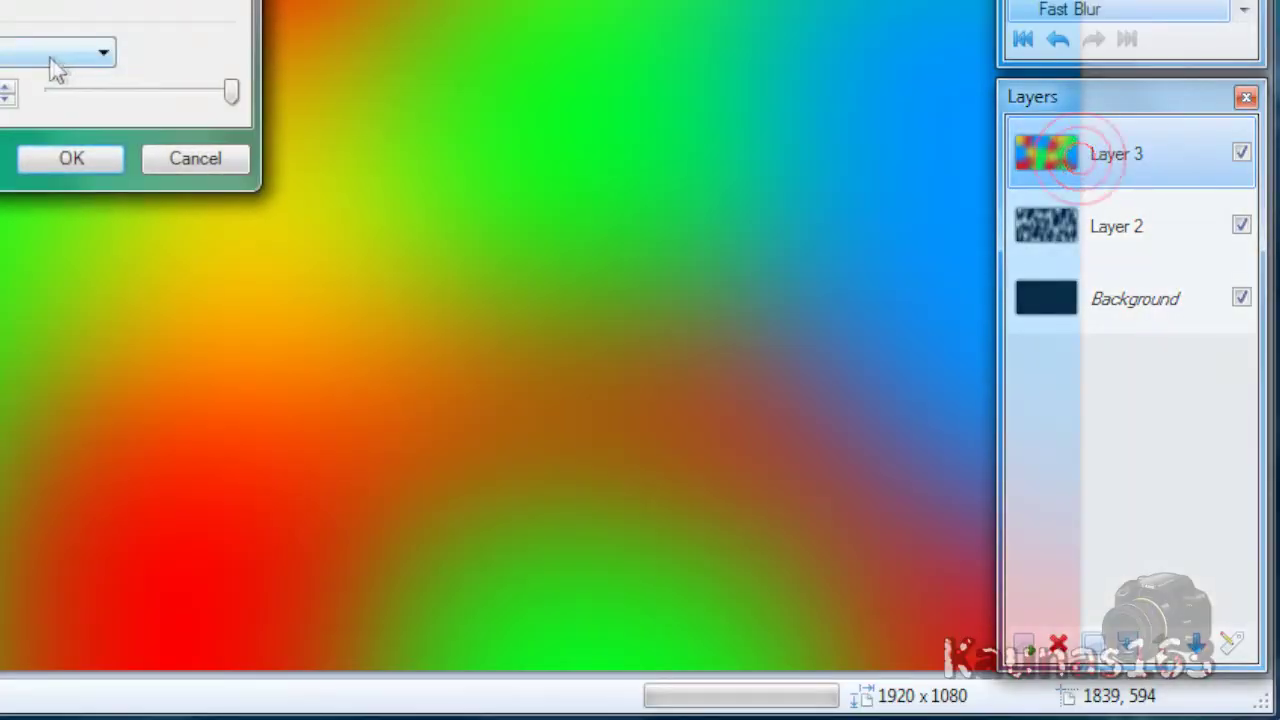
# - Set Layer 3 to Overlay blending and flatten the image
pyautogui.click(50, 56)
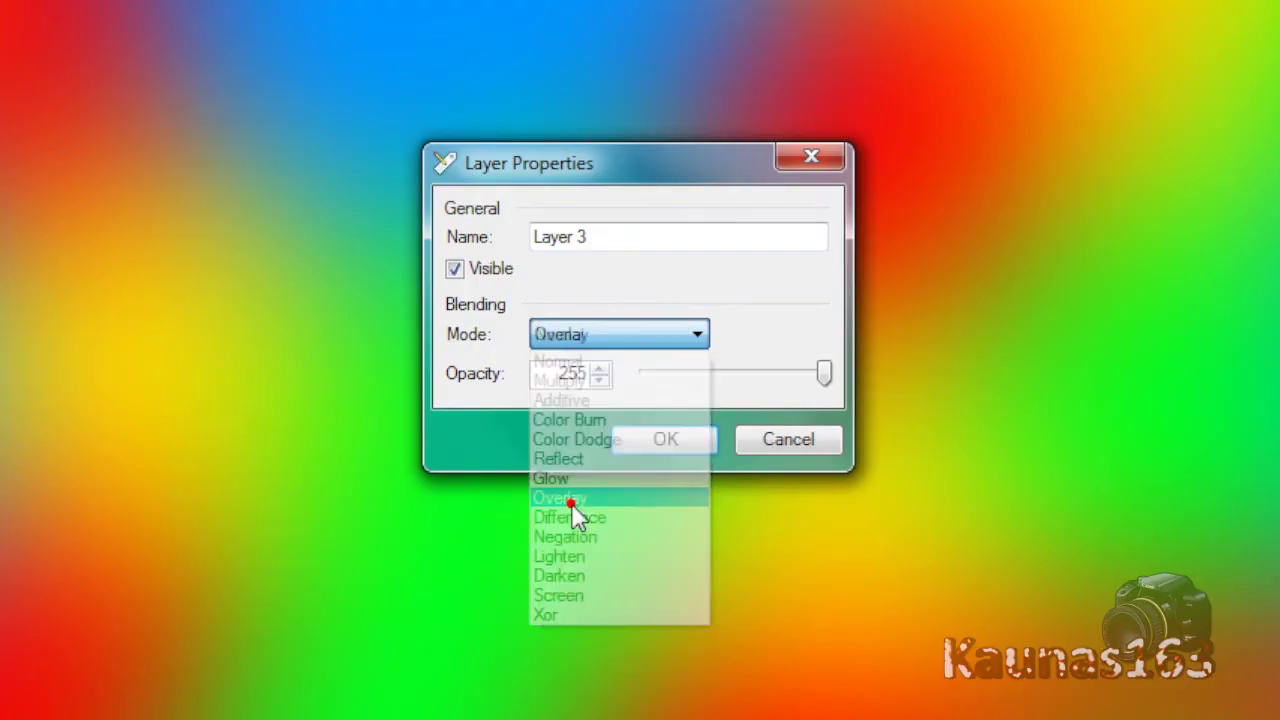
pyautogui.click(571, 503)
pyautogui.click(664, 441)
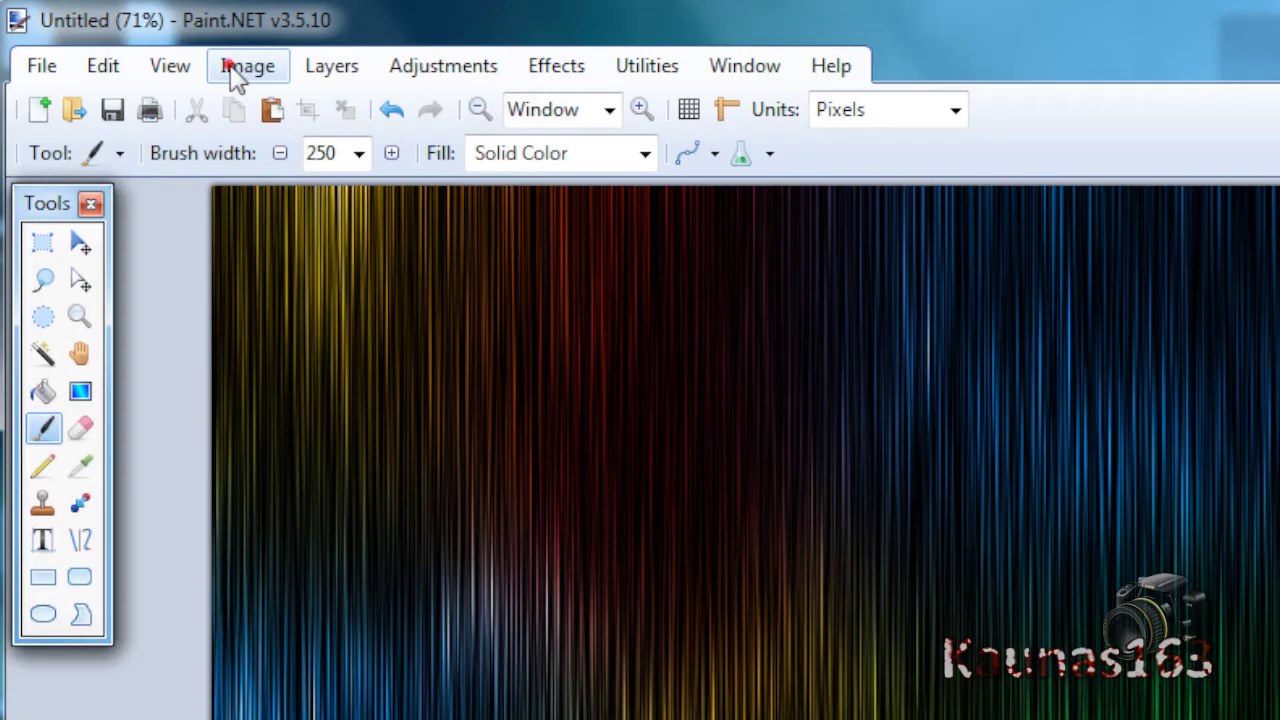
pyautogui.click(117, 31)
pyautogui.click(138, 198)
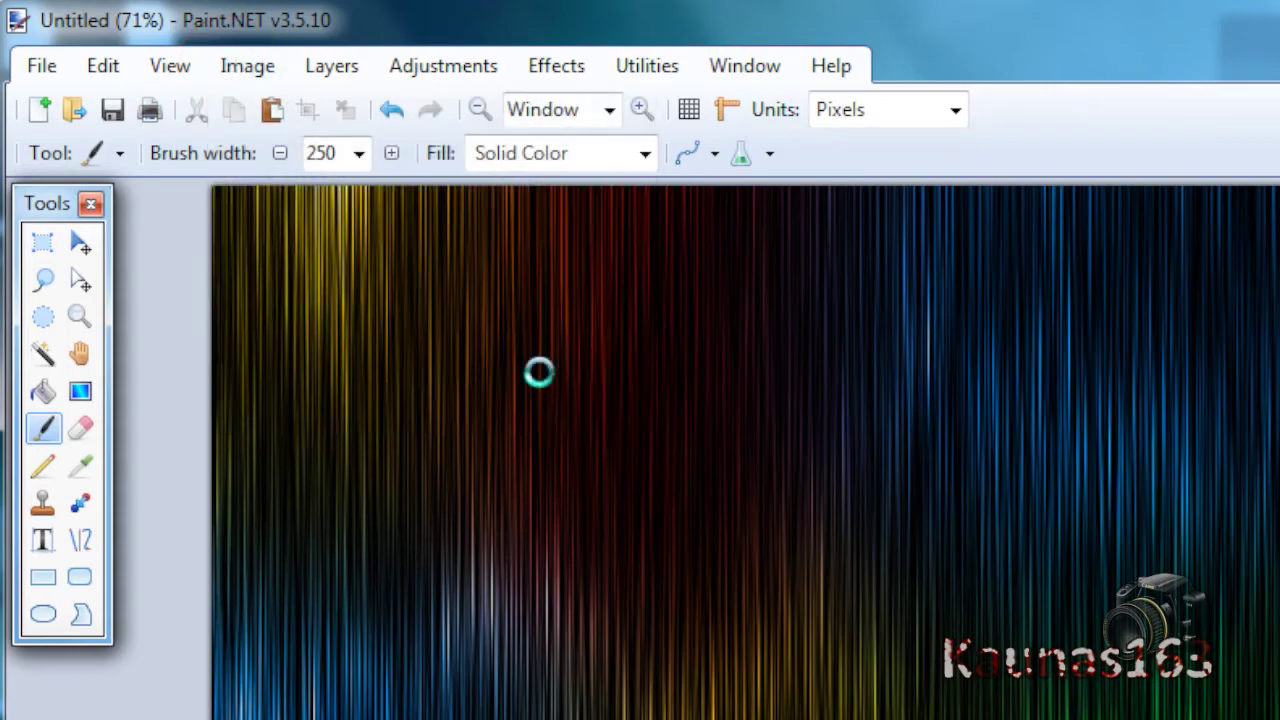
# - Raise the contrast with Brightness/Contrast, then add a Glow effect to the streaks
pyautogui.click(443, 65)
pyautogui.click(448, 199)
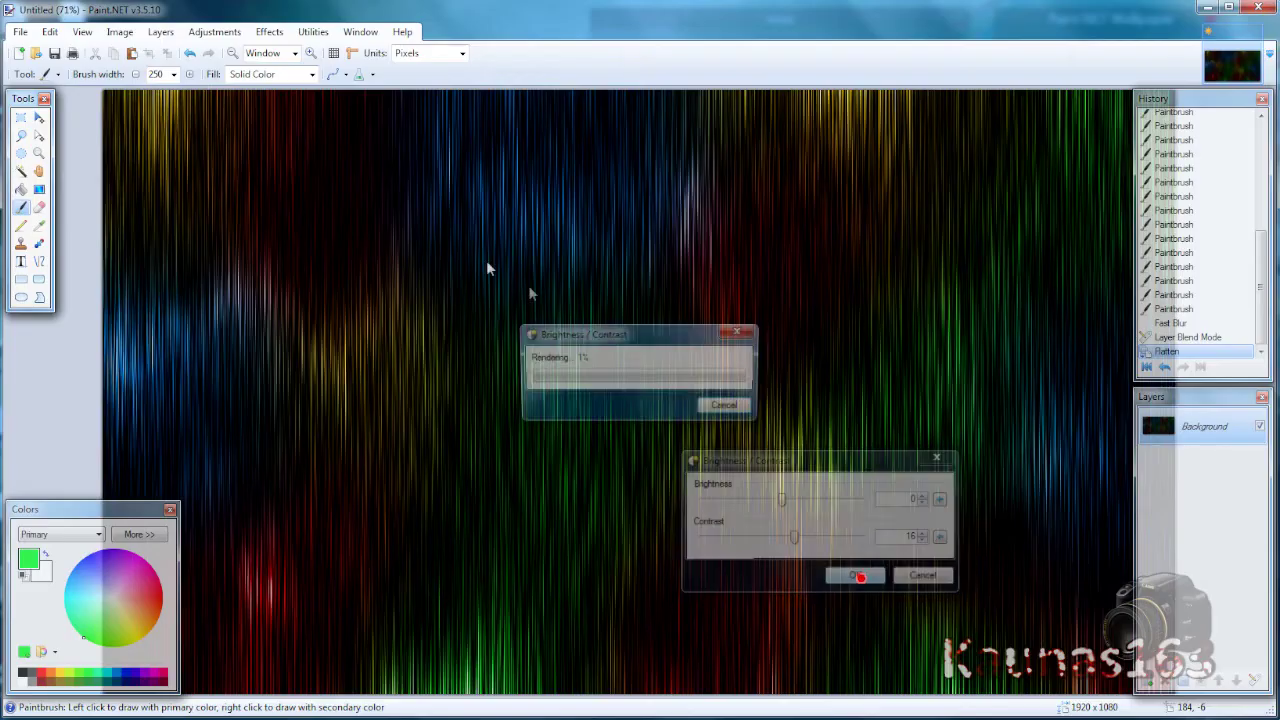
pyautogui.click(269, 31)
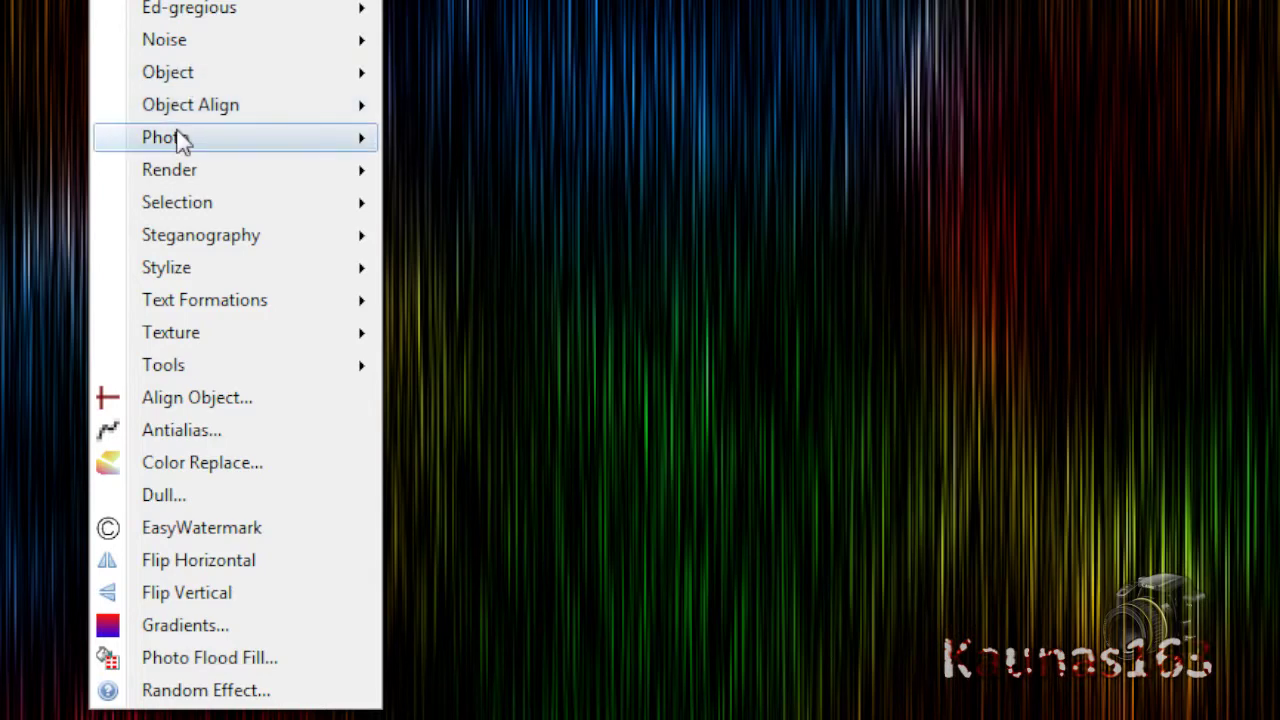
pyautogui.click(295, 168)
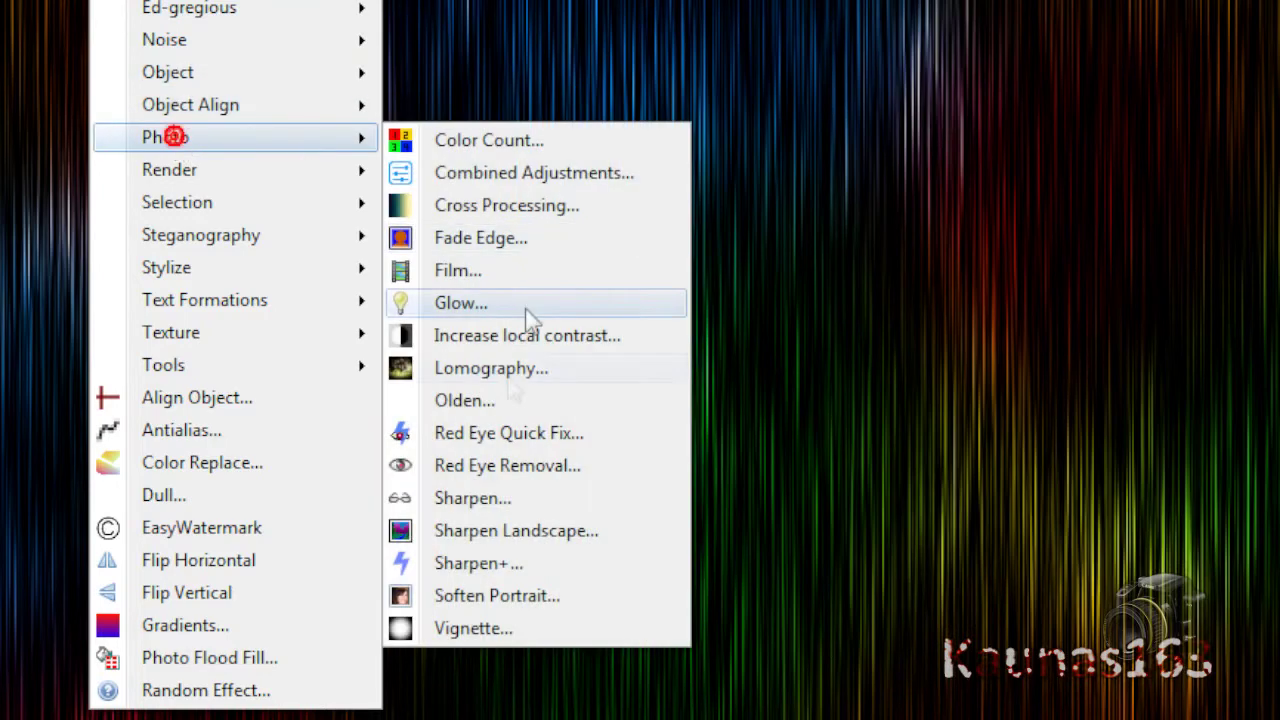
pyautogui.click(462, 304)
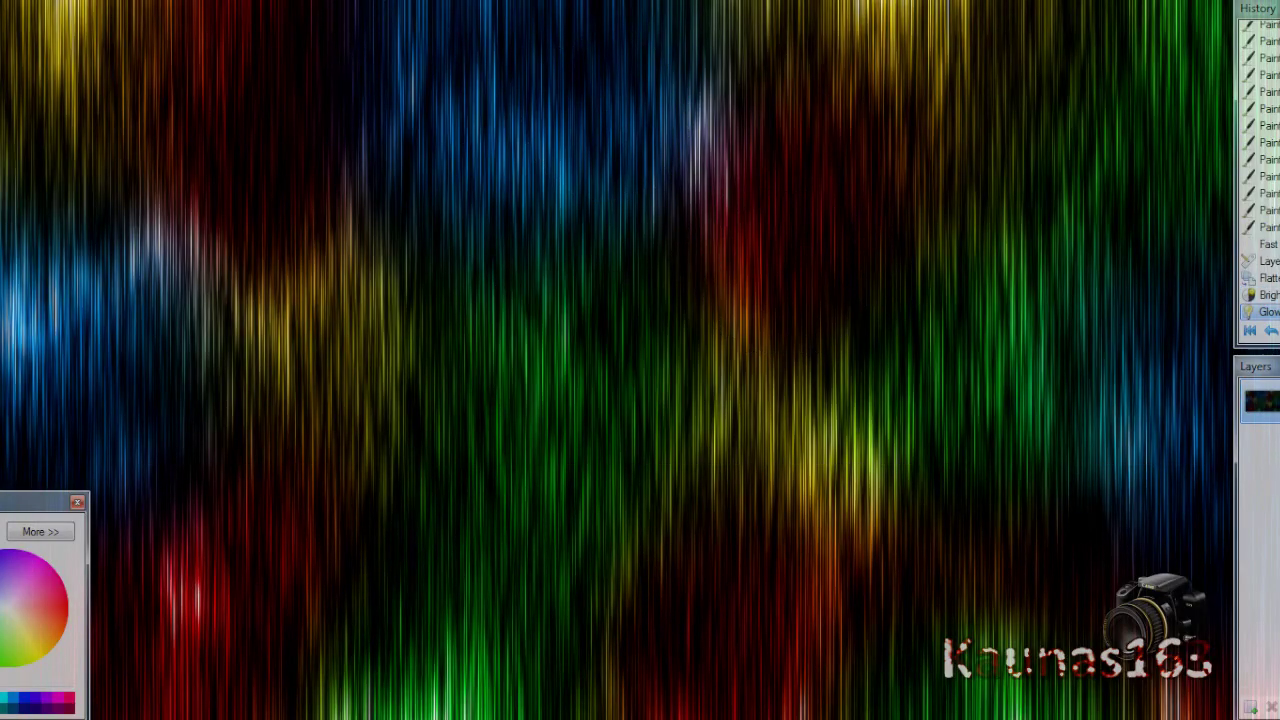
pyautogui.click(195, 0)
# - Apply the Vignette photo effect to darken the image edges
pyautogui.click(216, 185)
pyautogui.click(383, 495)
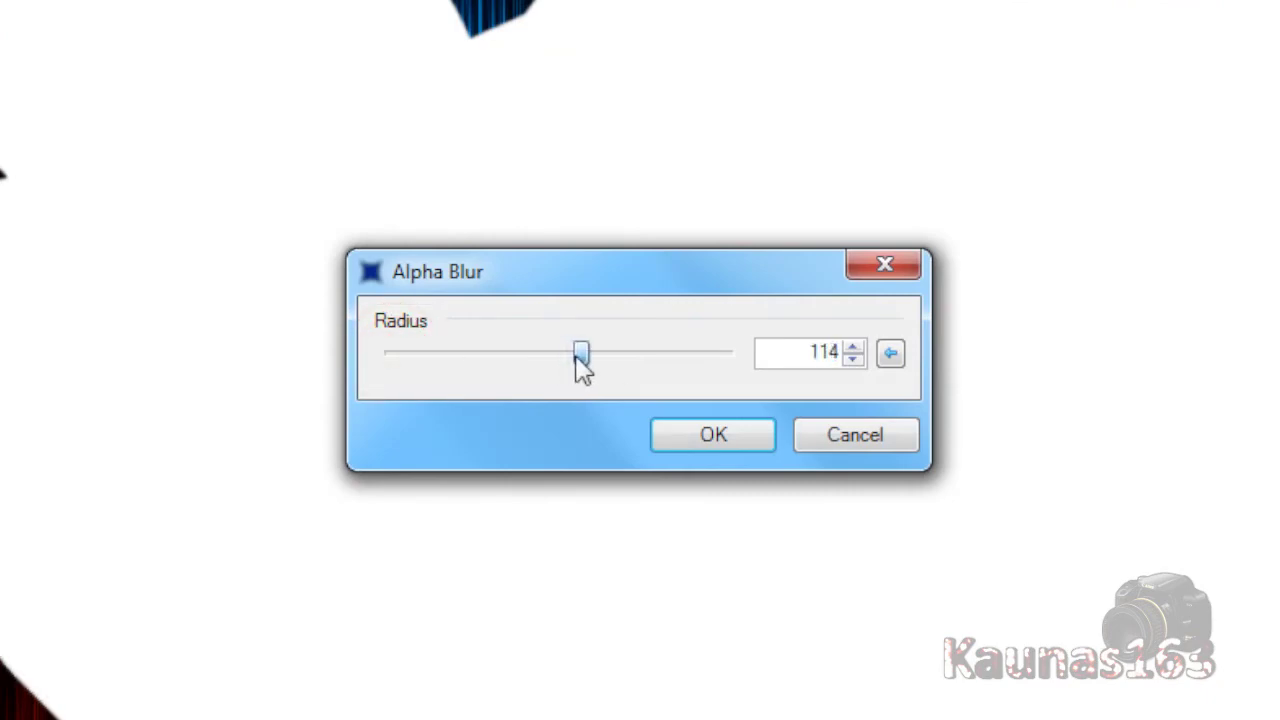
# - Apply the radius-114 Alpha Blur to the white blob and set its layer to Overlay blending
pyautogui.click(760, 437)
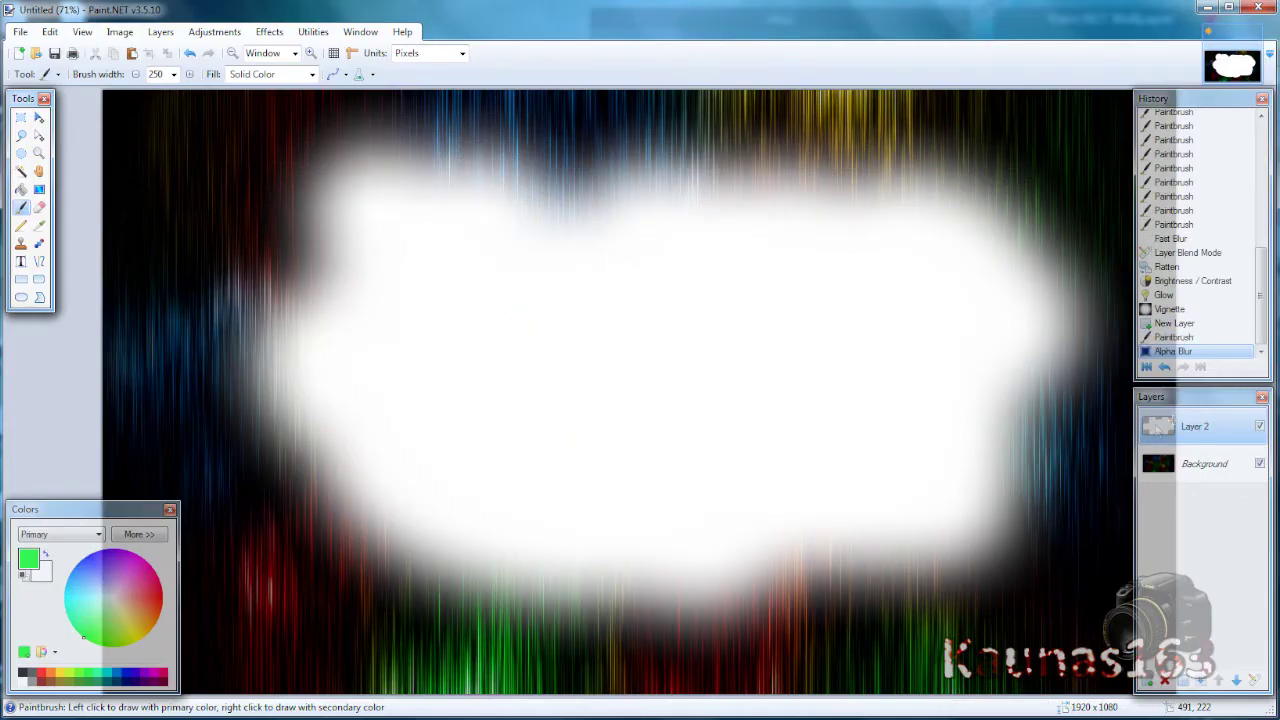
pyautogui.doubleClick(1195, 426)
pyautogui.click(630, 375)
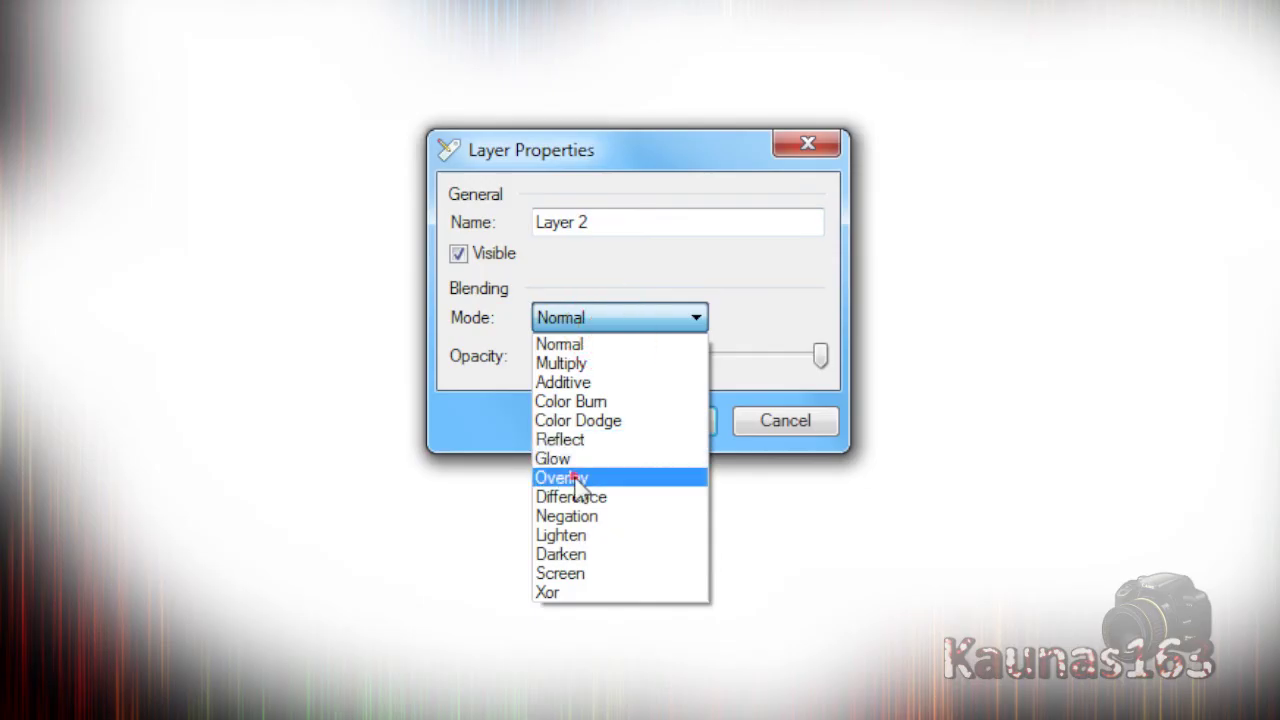
pyautogui.click(575, 479)
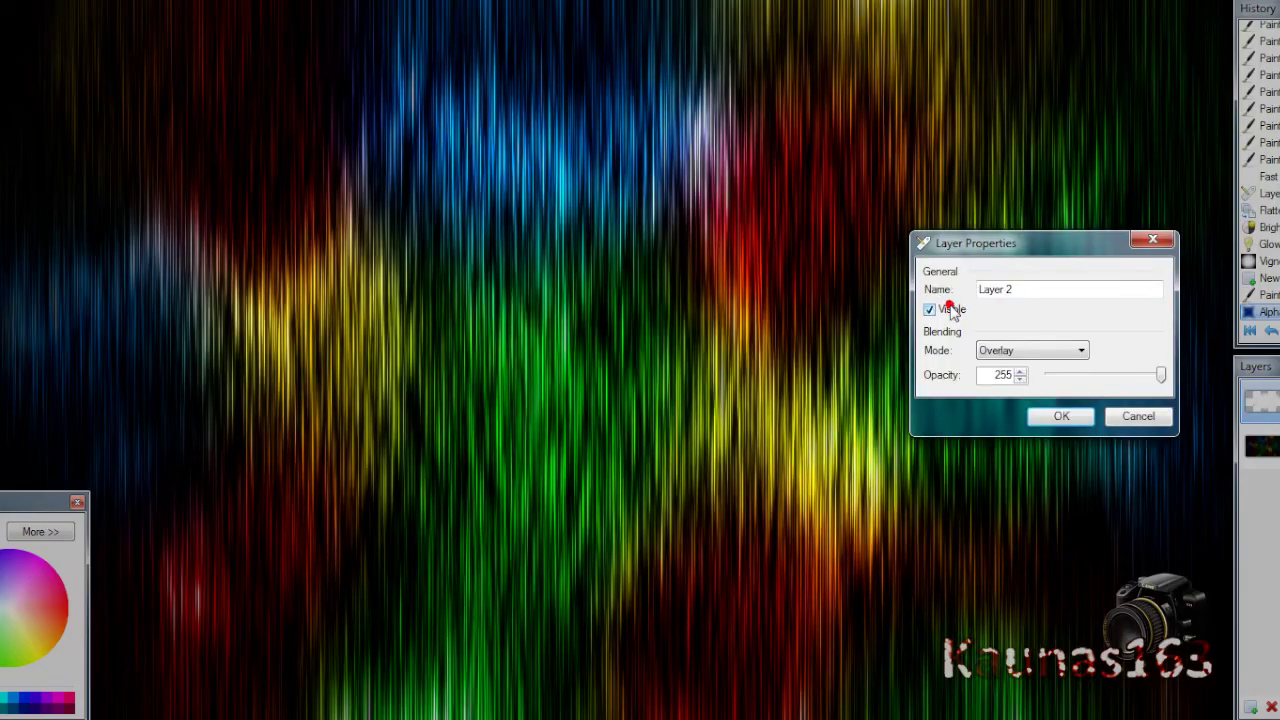